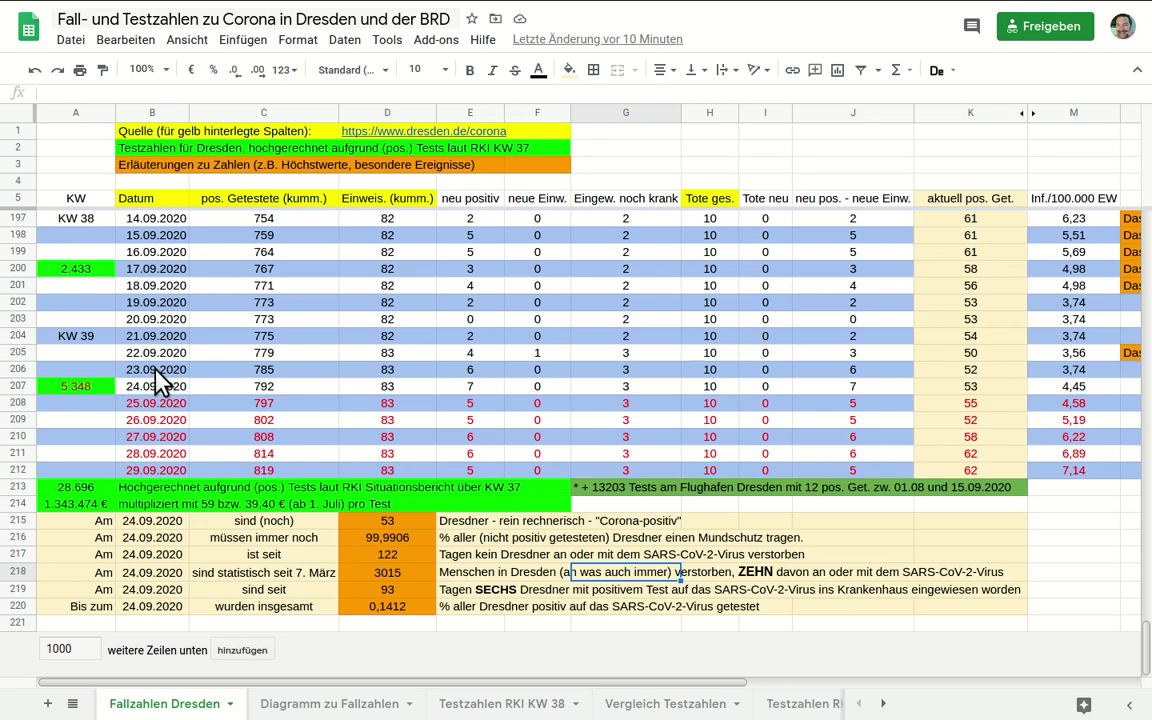
- Inspect the 24.09.2020 cumulative case count and the summary figures and formulas beneath the Dresden case table
left_click(252, 389)
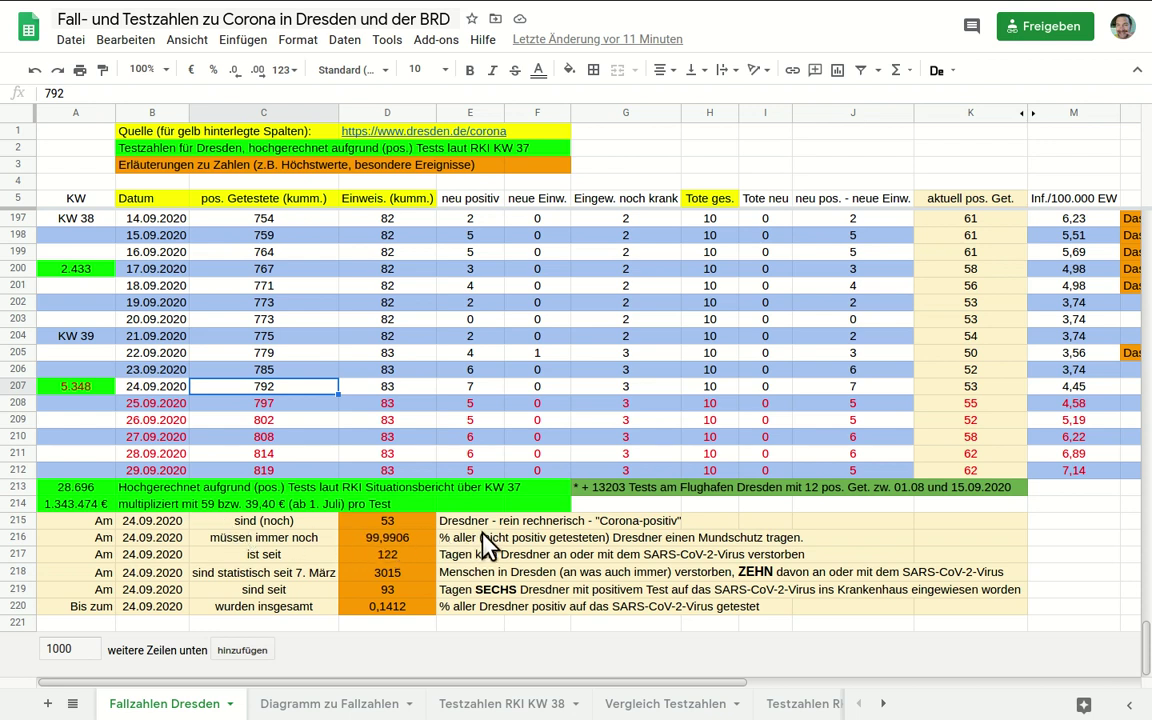
left_click(395, 522)
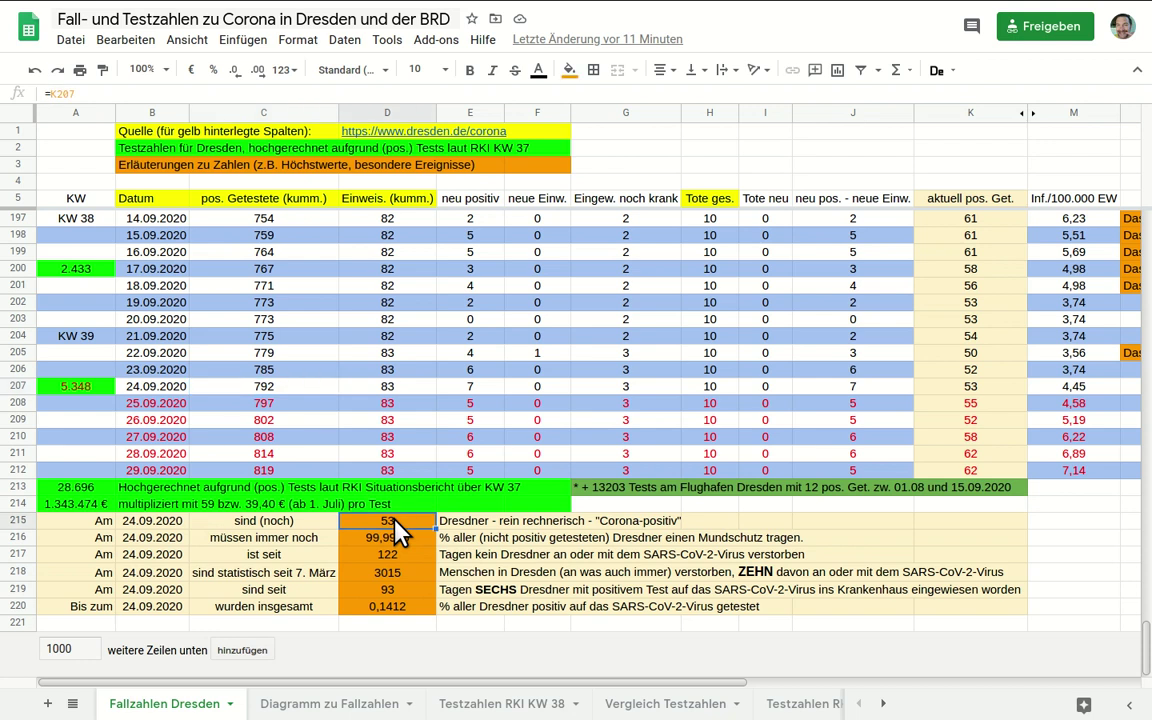
left_click(395, 540)
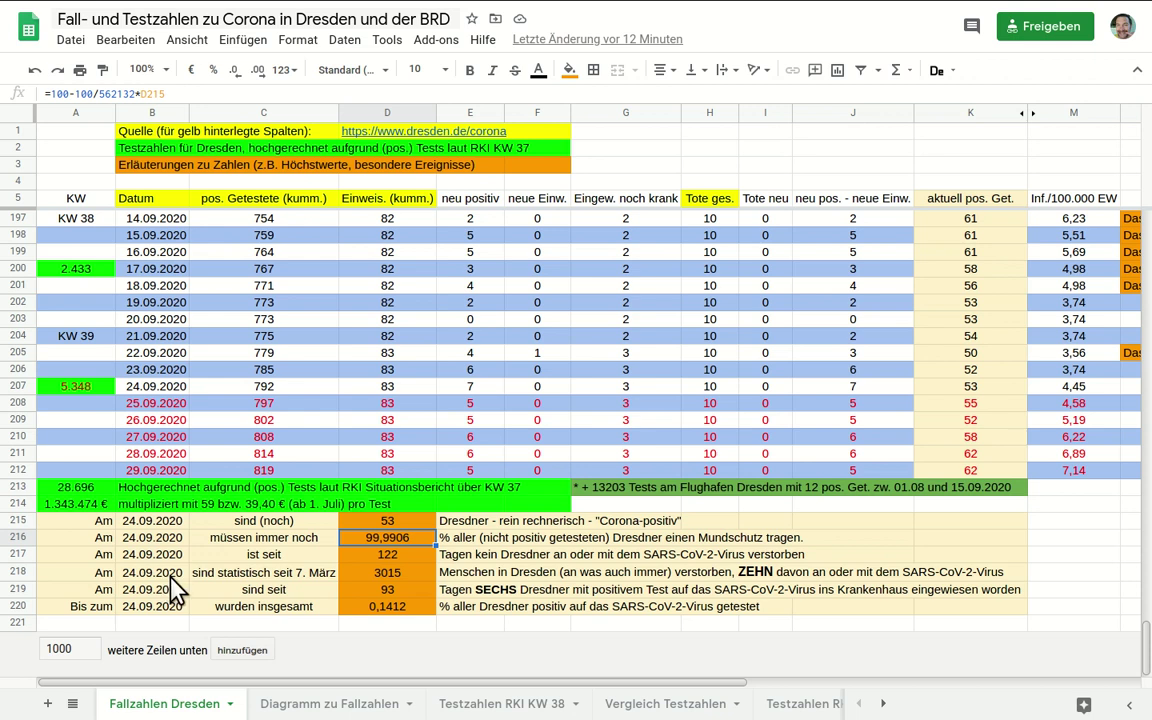
left_click(342, 573)
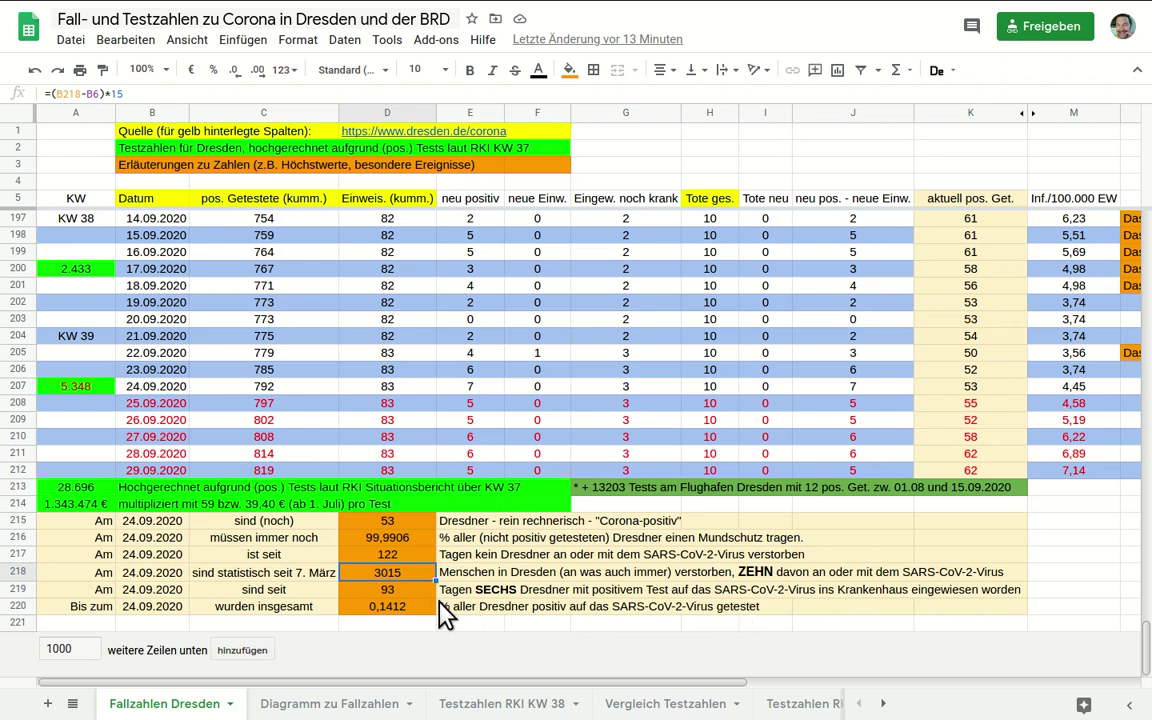
left_click(403, 604)
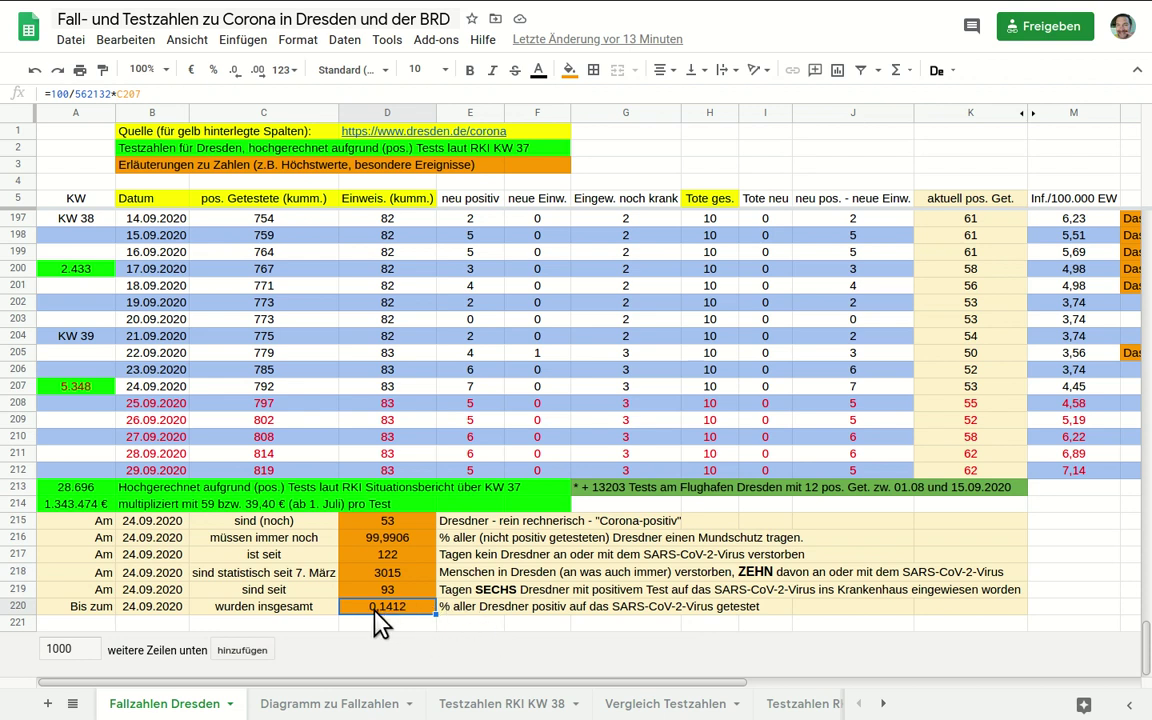
left_click(483, 607)
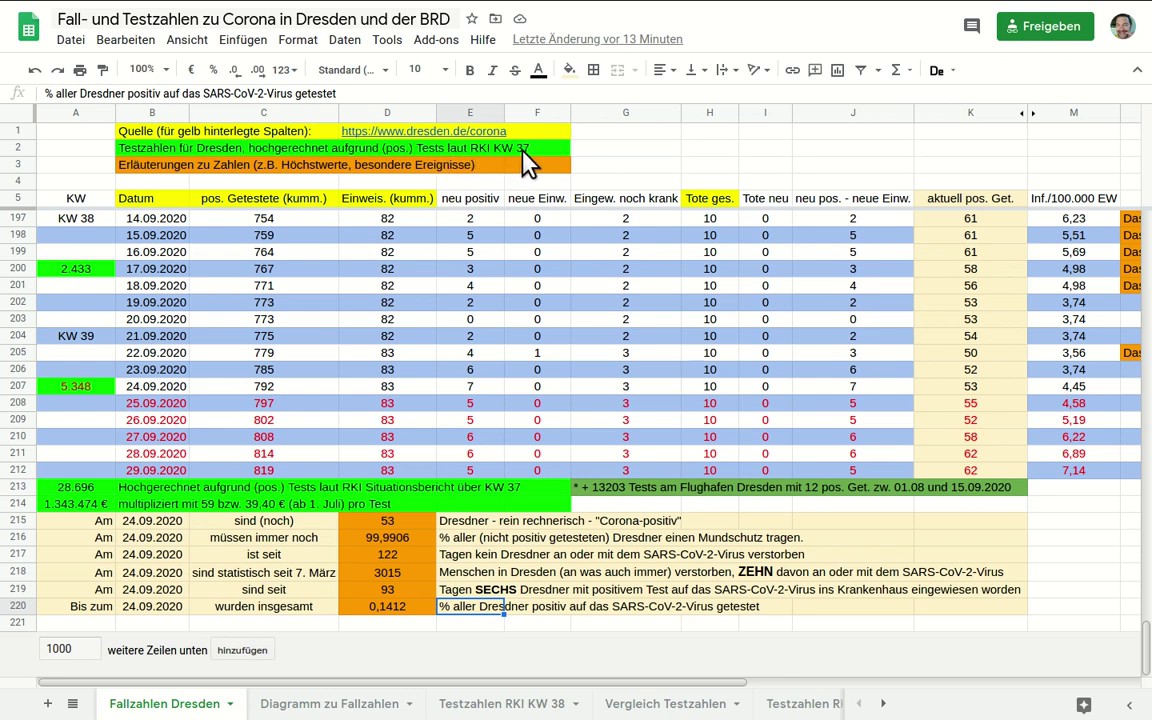
- Update the calendar week to KW 38 in the test-number note in cell B2
left_click(162, 147)
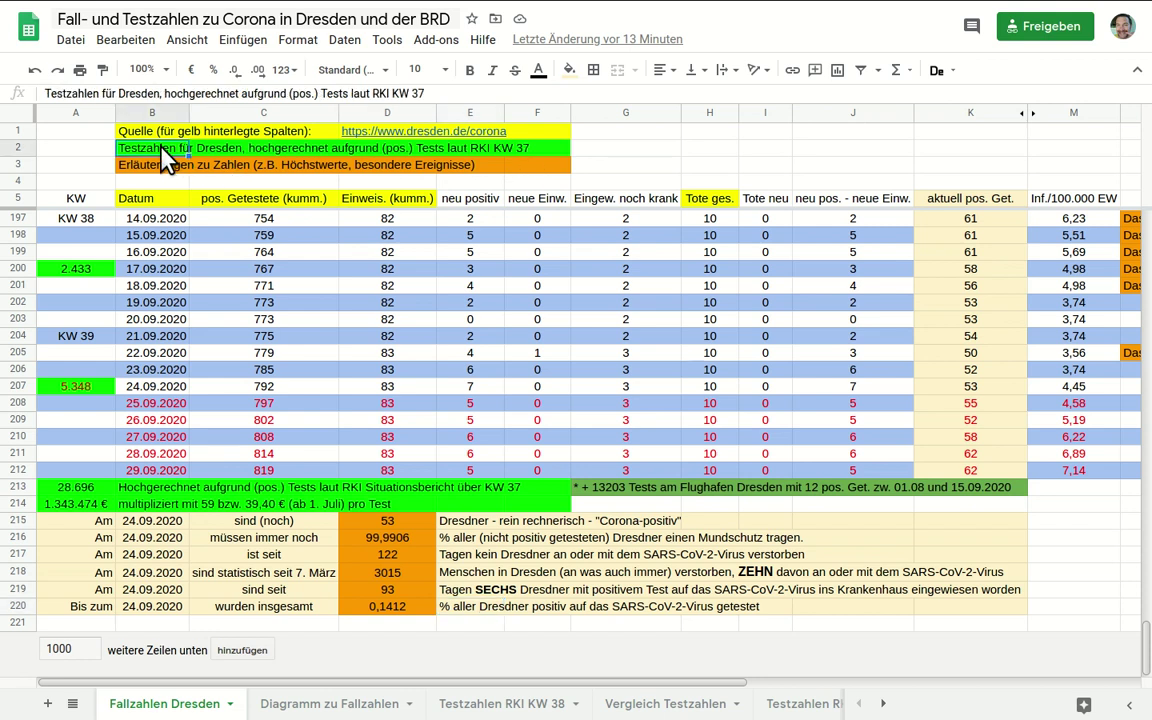
key("Return")
key("BackSpace")
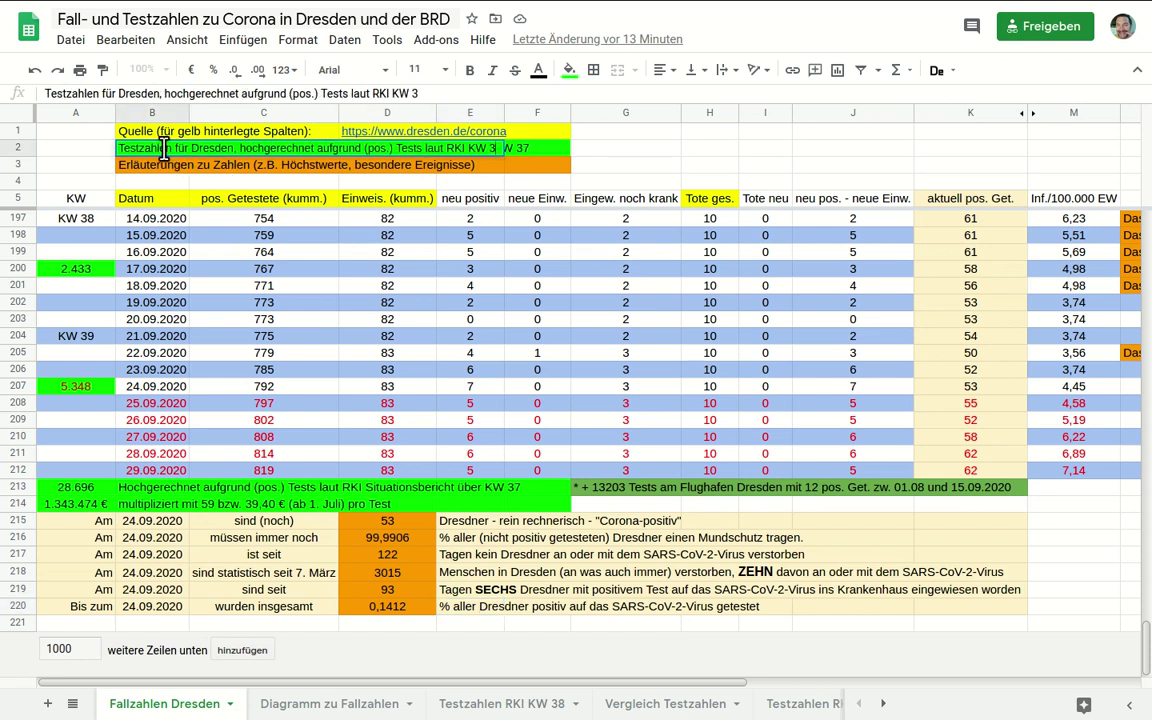
type("8")
key("Return")
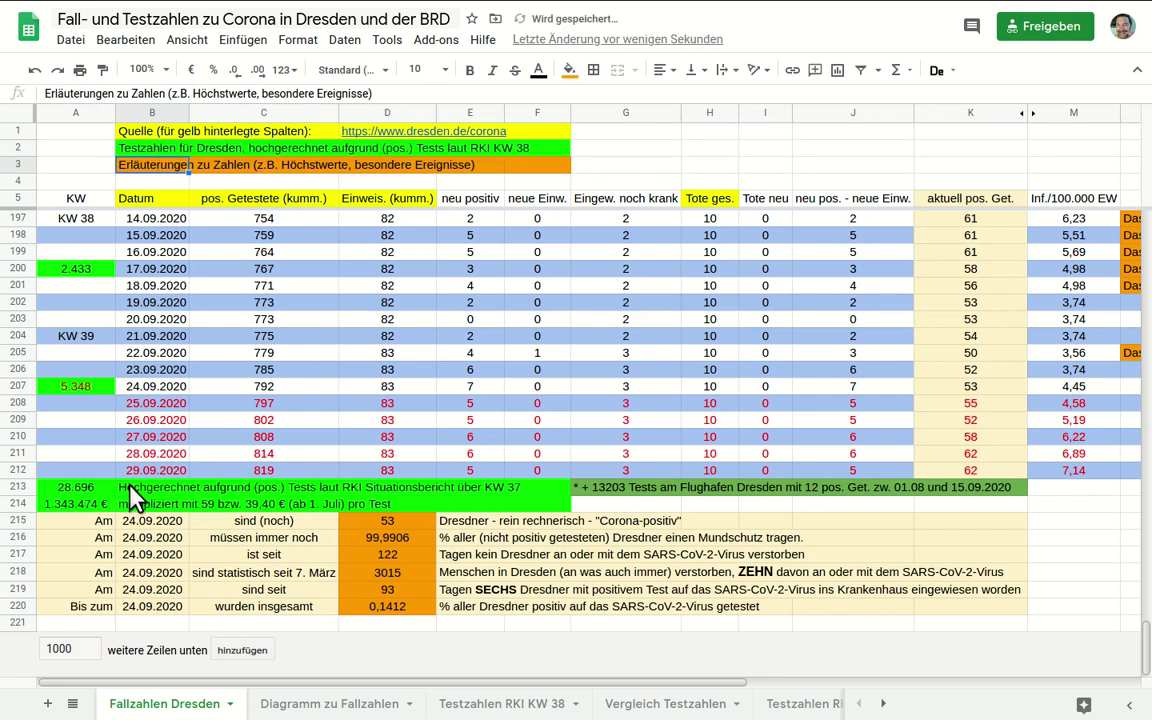
- Change the calendar week to KW 38 in the extrapolation note in cell B213
left_click(130, 487)
double_click(132, 488)
key("BackSpace")
type("8")
key("Return")
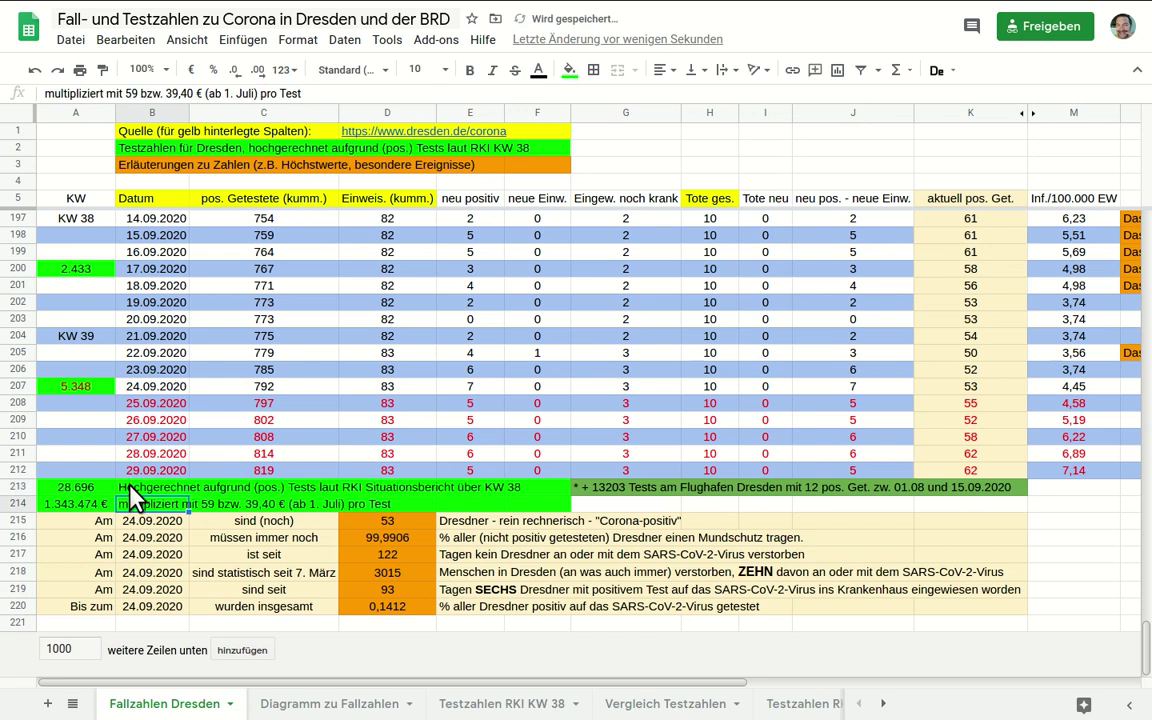
- Inspect the test total formula in A213, the forecast formula in C208 and the new positives in E204:E208
left_click(62, 489)
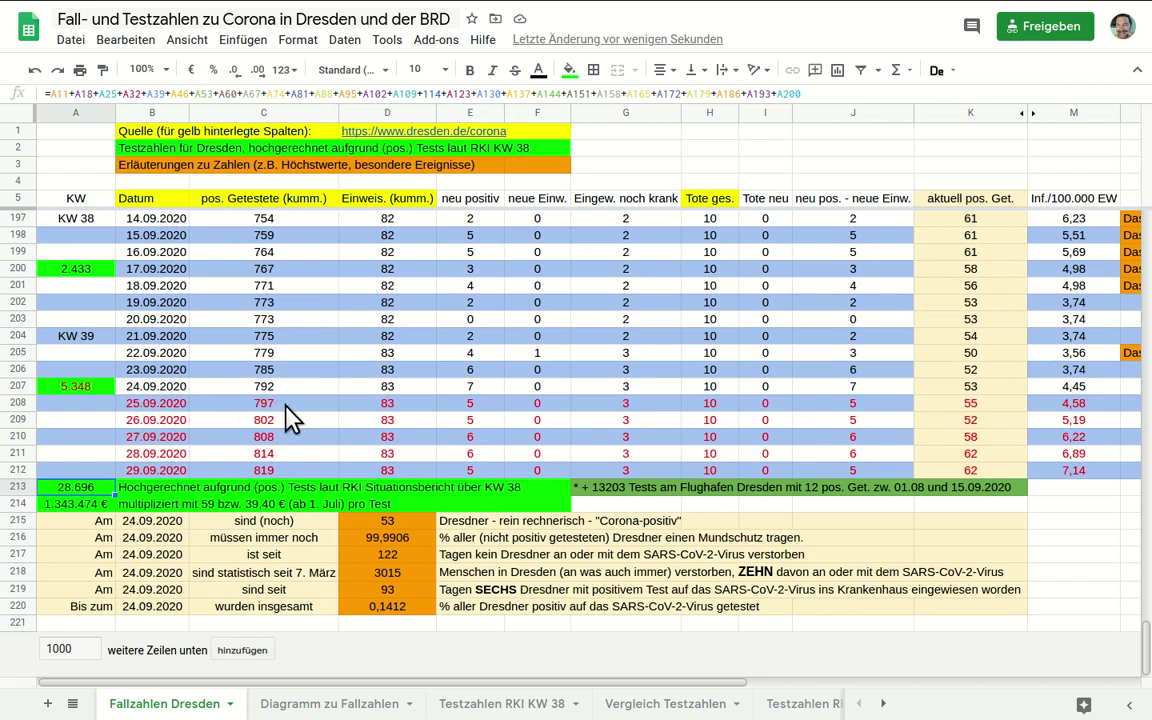
left_click(312, 408)
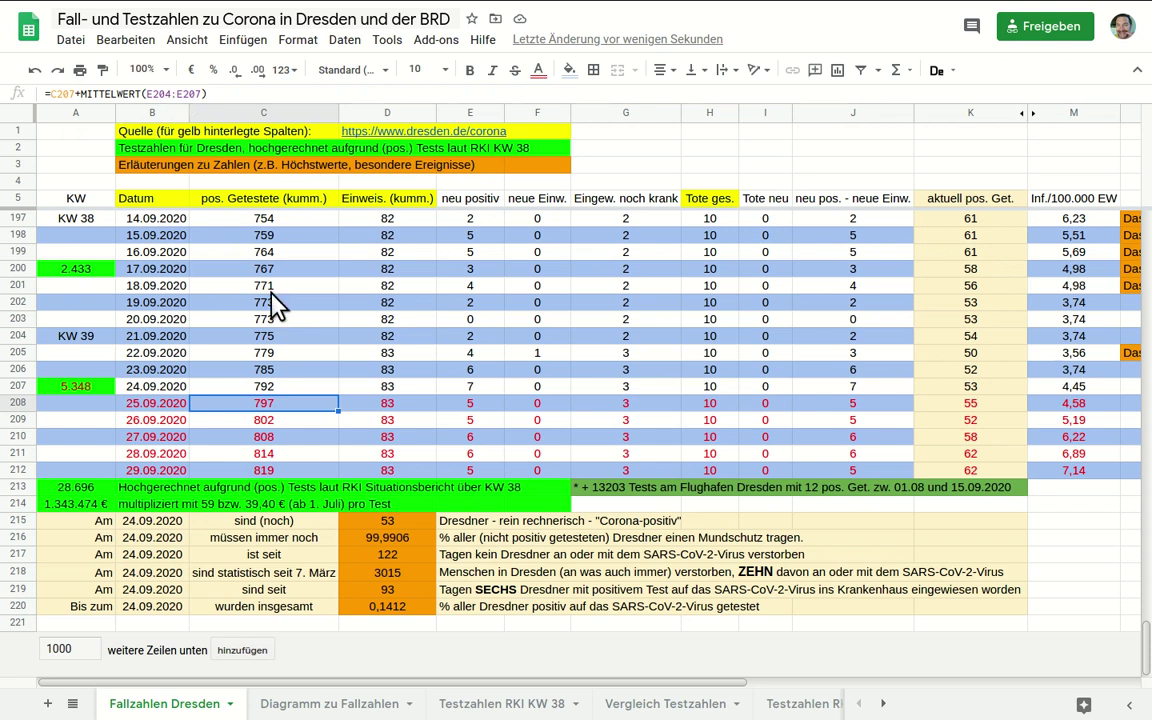
key("Return")
key("Return")
key("Up")
left_click_drag(468, 337, 481, 395)
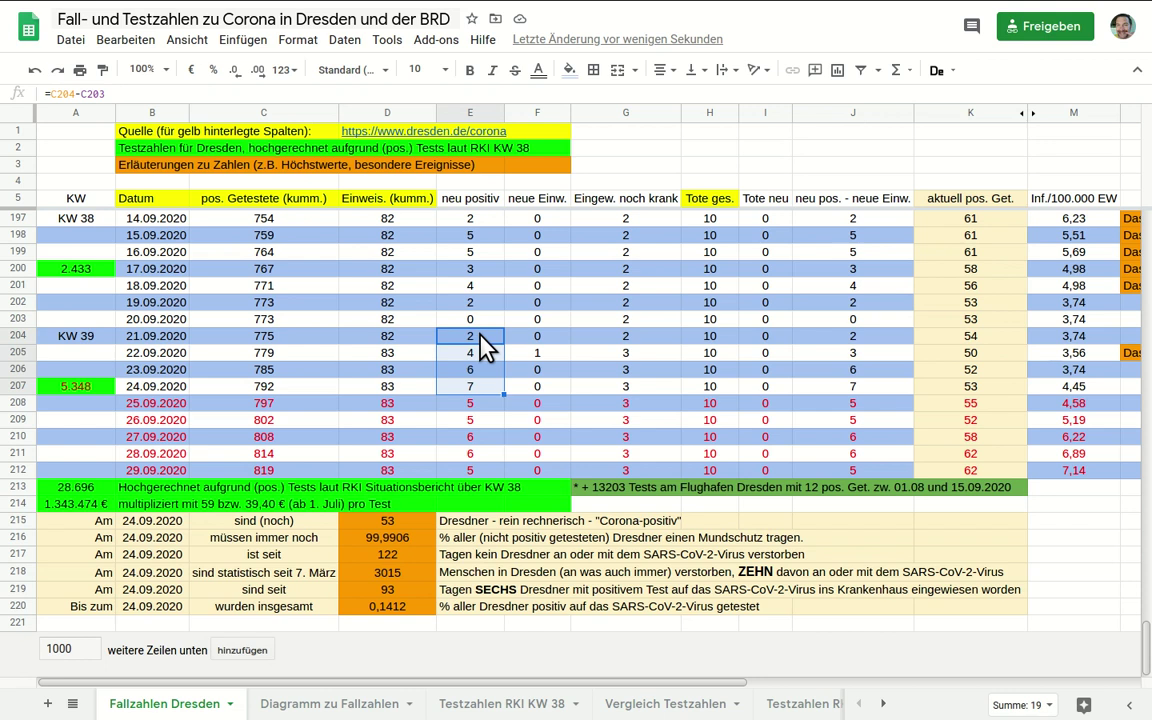
left_click(489, 403)
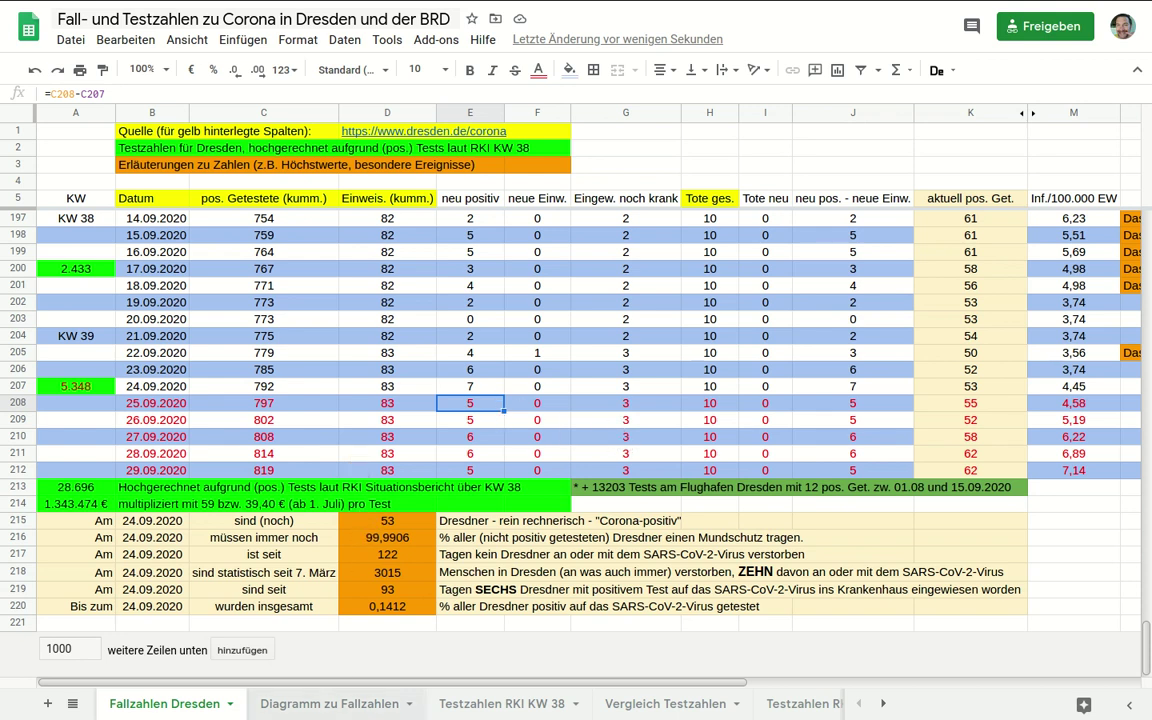
- Extend the data range of the chart on the Diagramm zu Fallzahlen sheet to 'Fallzahlen Dresden'!B5:M207
left_click(327, 706)
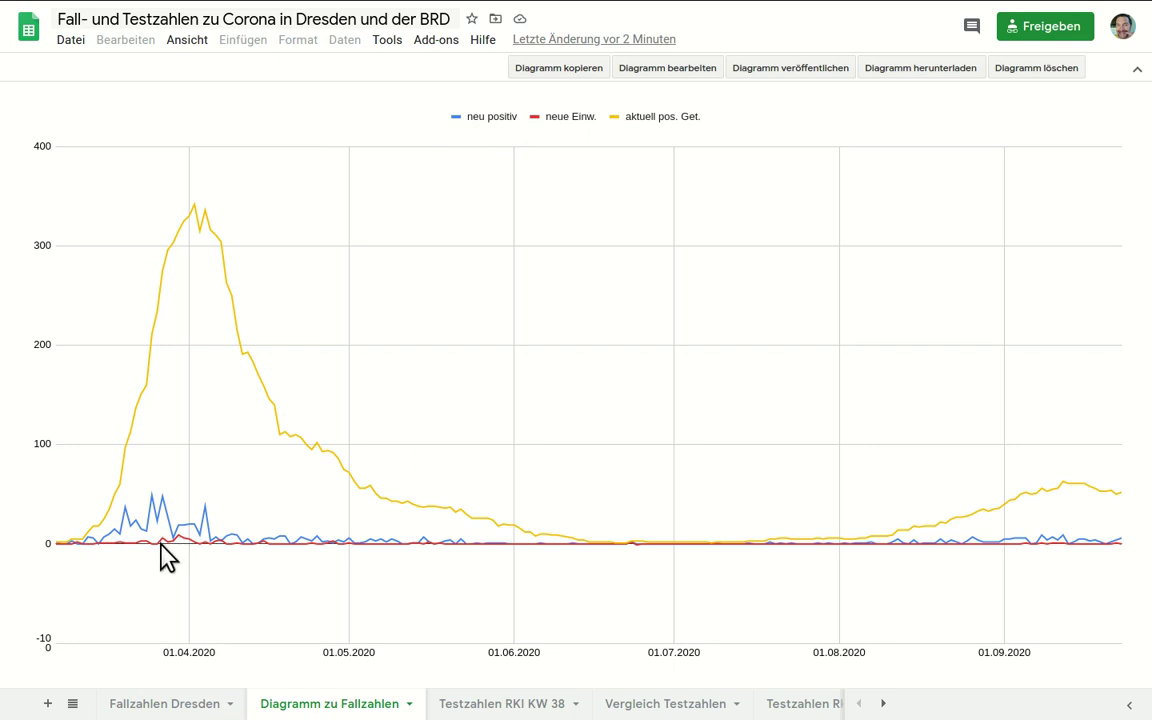
mouse_move(155, 510)
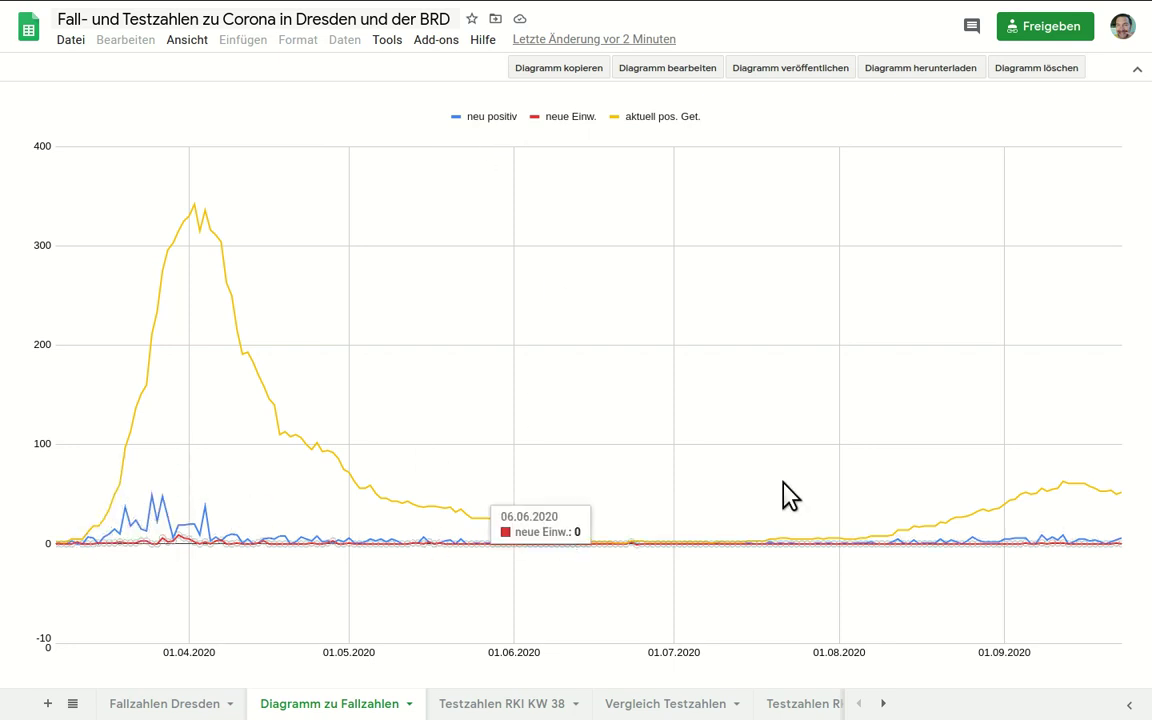
mouse_move(1042, 538)
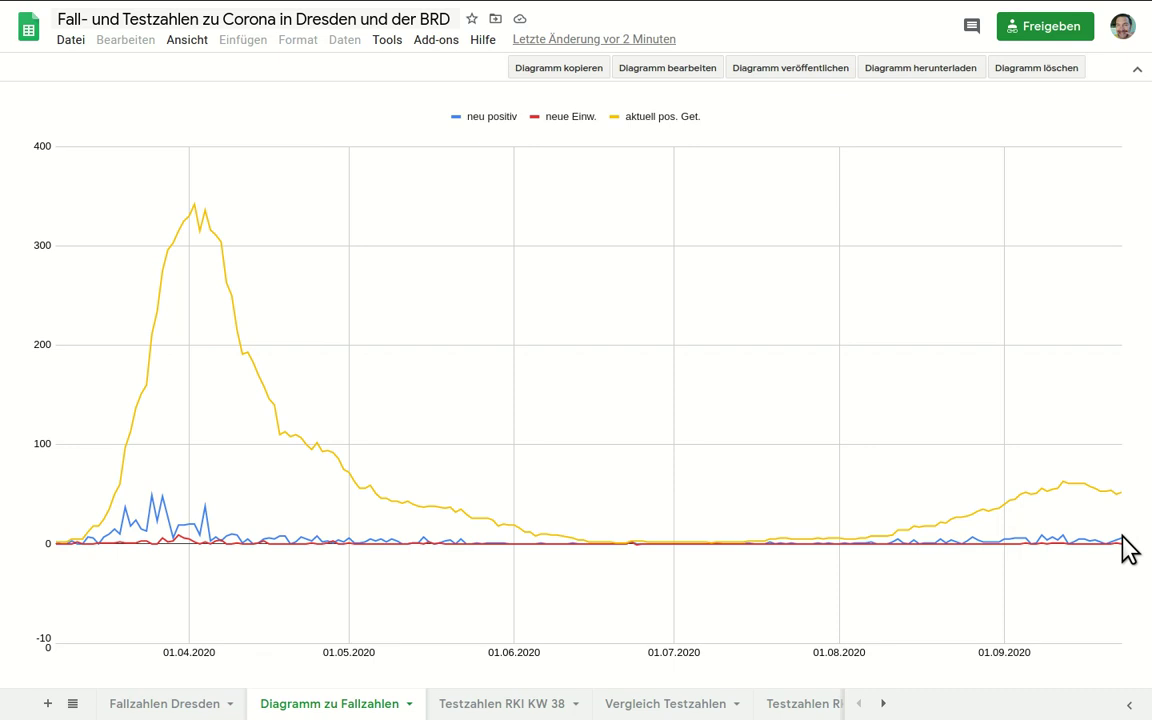
mouse_move(1119, 545)
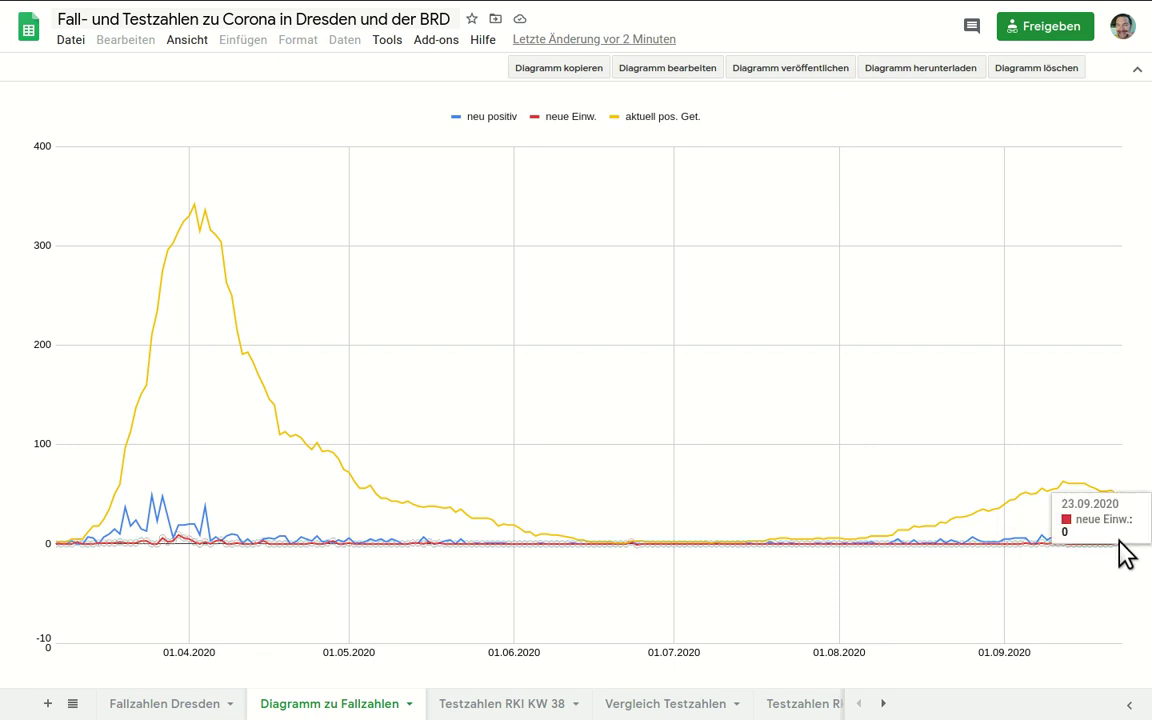
left_click(648, 70)
left_click(1075, 244)
key("BackSpace")
type("7")
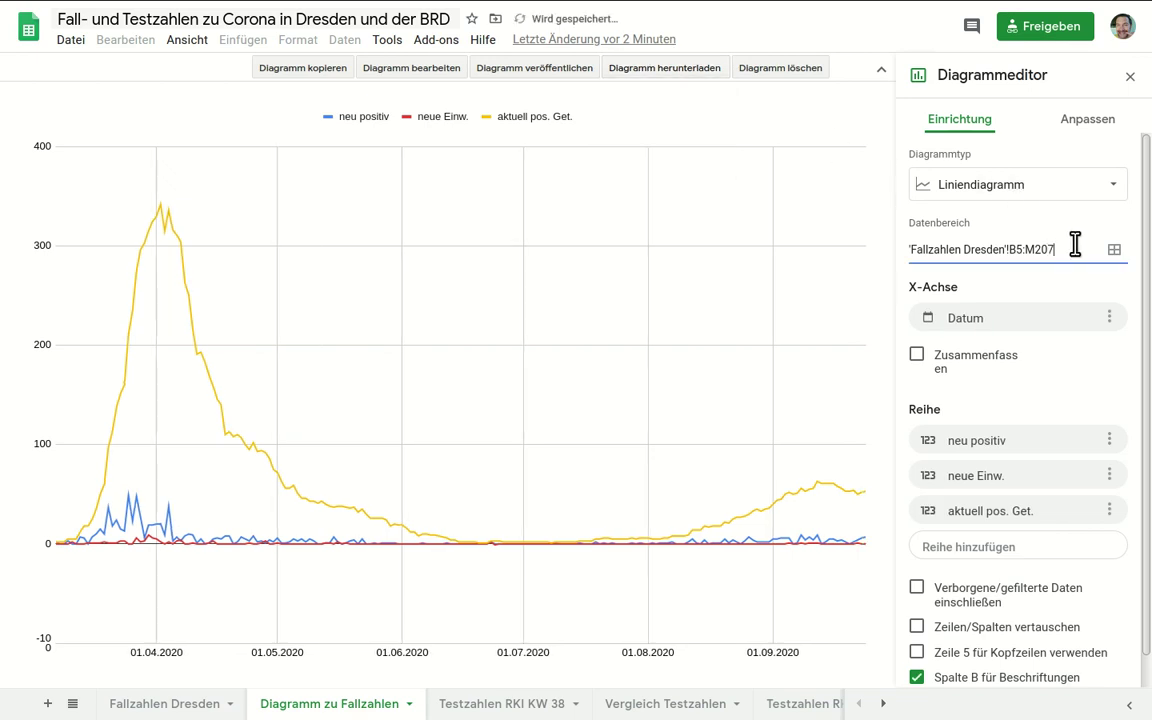
left_click(1131, 76)
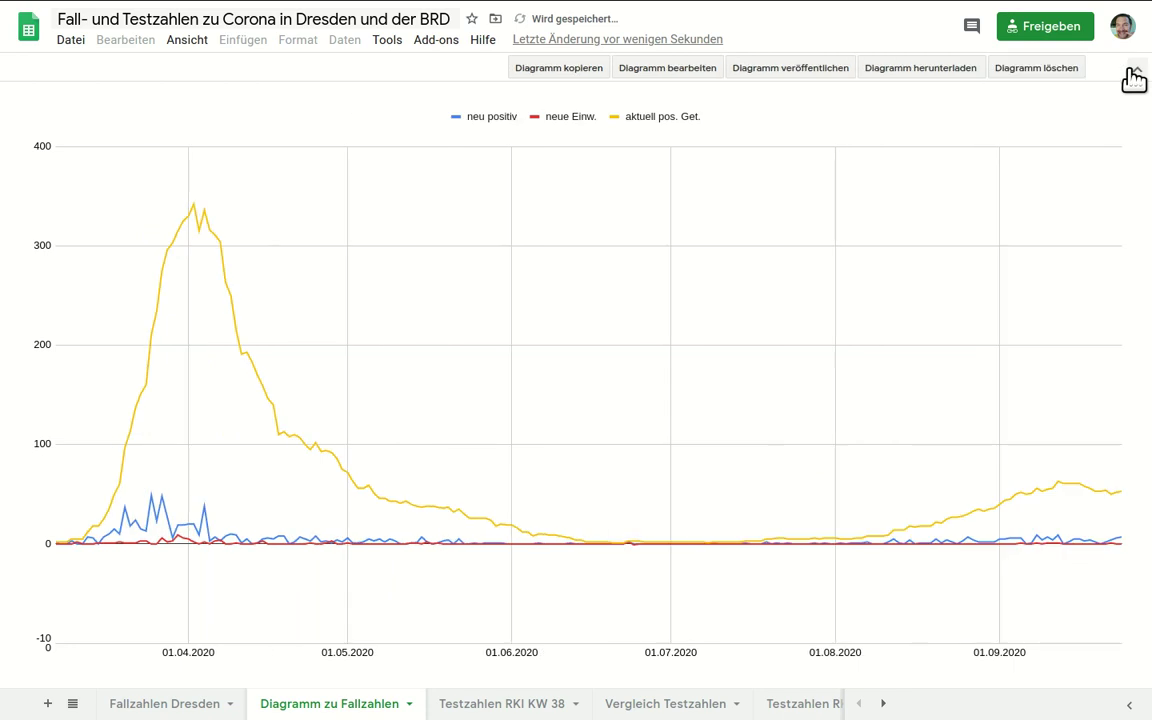
mouse_move(1124, 507)
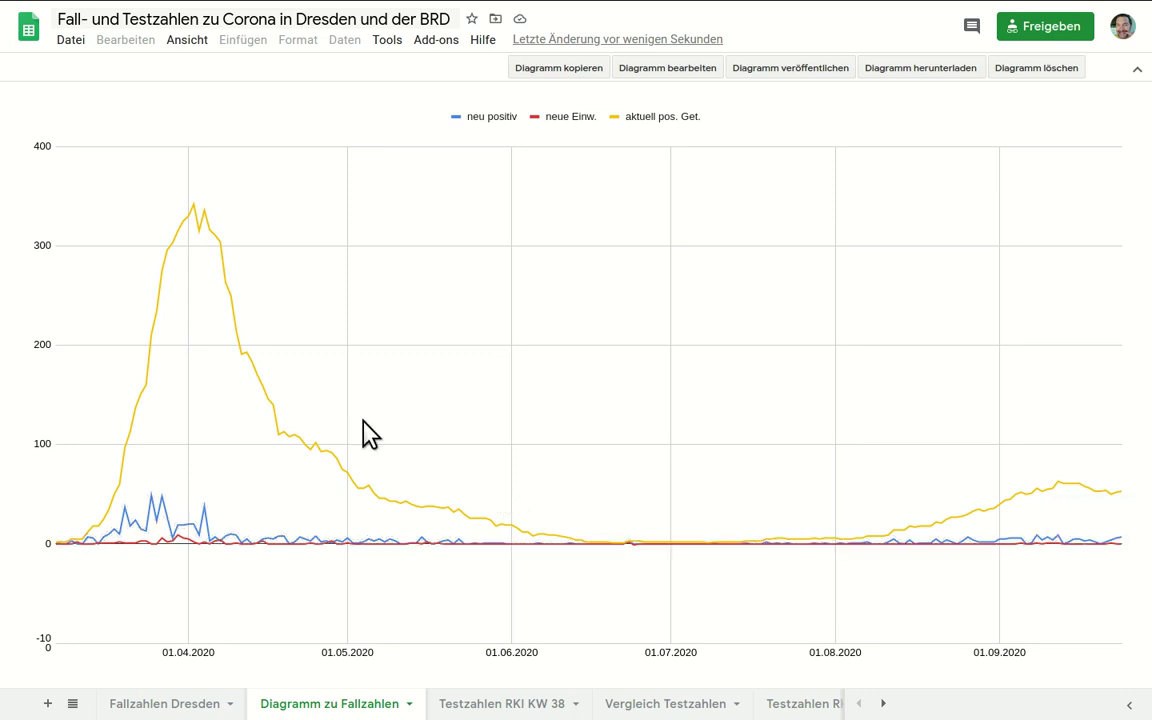
mouse_move(190, 212)
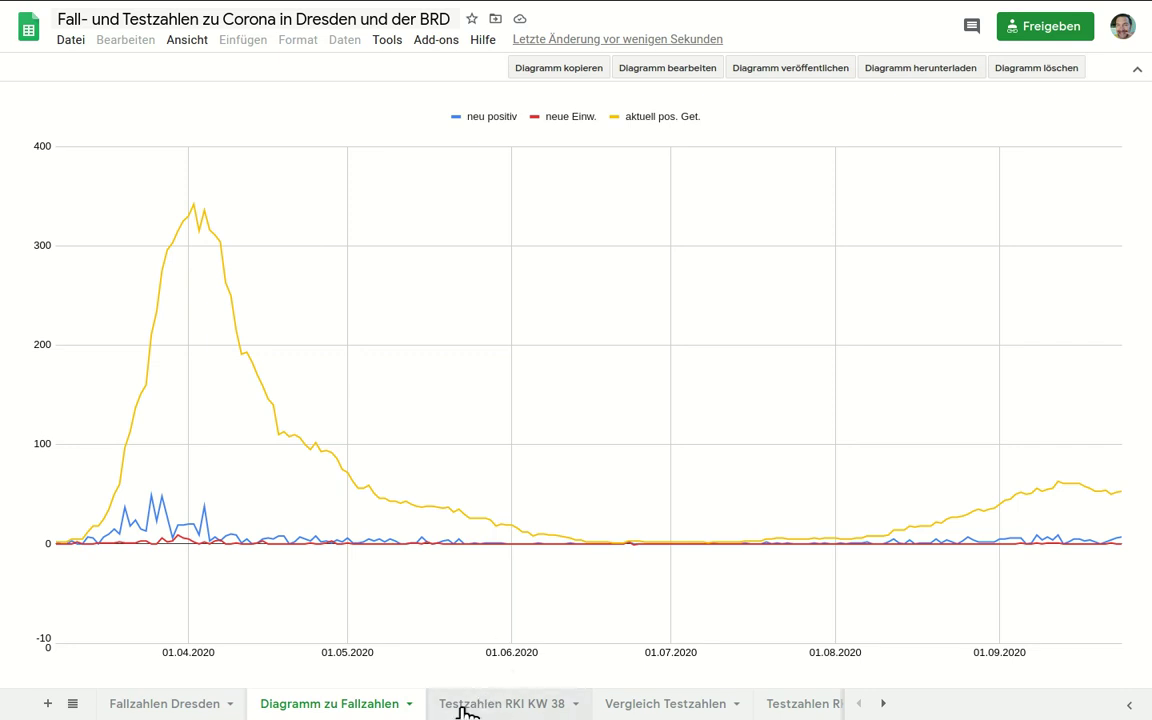
- Examine the Testzahlen RKI KW 38 sheet, checking the KW 37 test count and the KW 38 positive rate
left_click(514, 706)
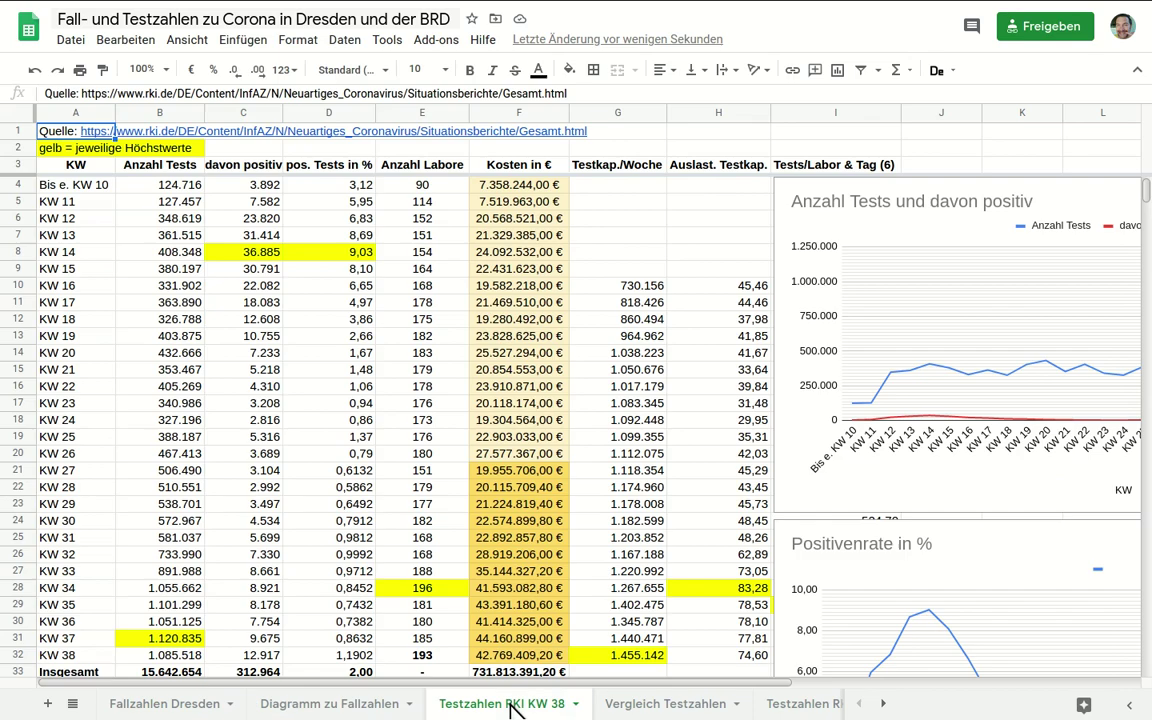
left_click(340, 571)
key("Page_Down")
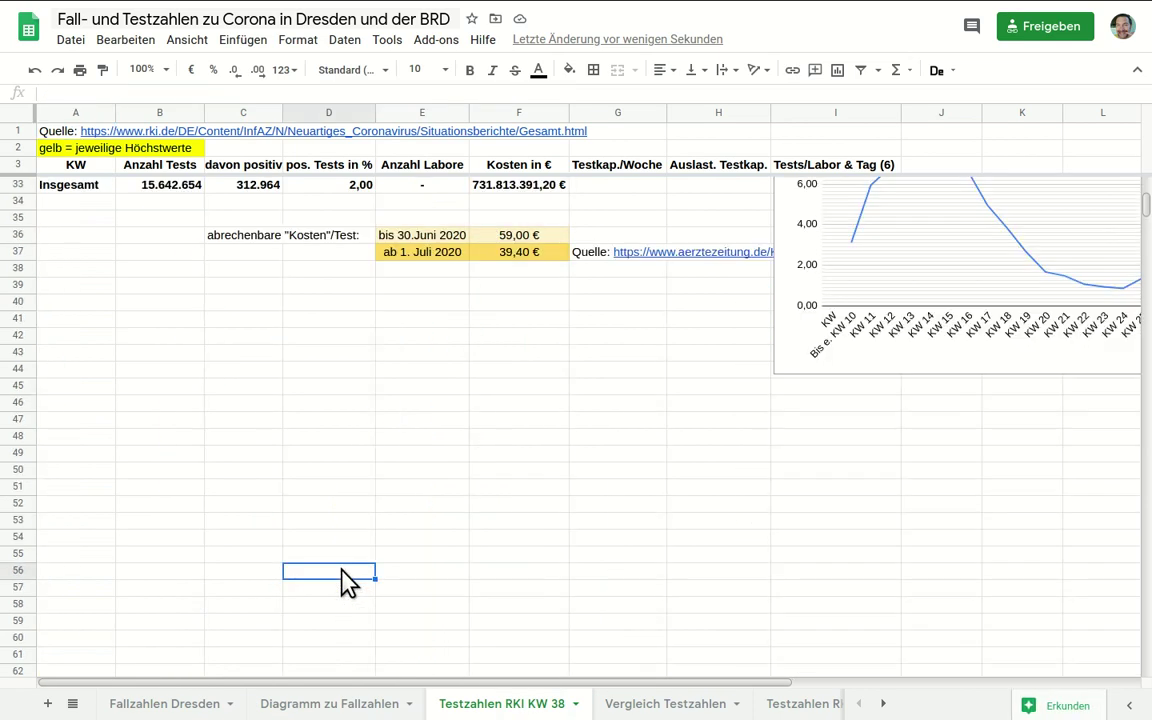
key("Up")
key("Up")
key("Up")
key("Up")
key("Up")
key("Up")
key("Up")
key("Up")
key("Up")
key("Up")
key("Up")
key("Up")
key("Up")
key("Up")
key("Up")
key("Up")
key("Up")
key("Up")
key("Up")
key("Up")
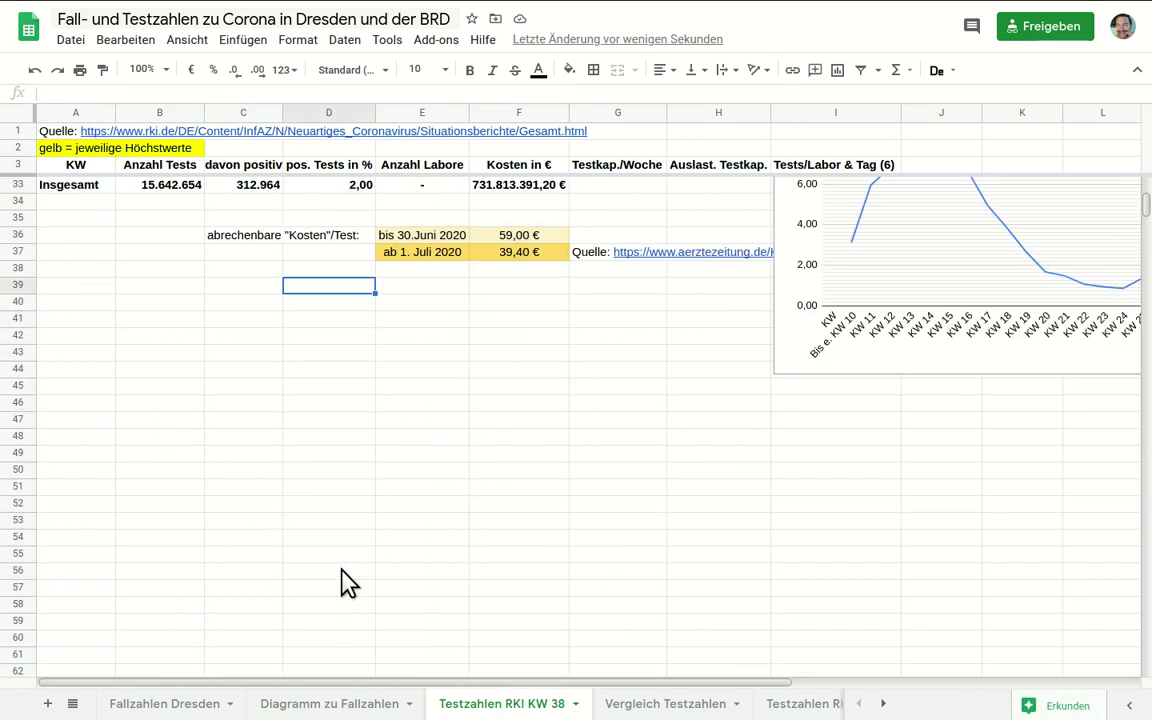
key("Up")
key("Up")
key("Up")
key("Up")
key("Up")
key("Up")
key("Up")
key("Up")
key("Up")
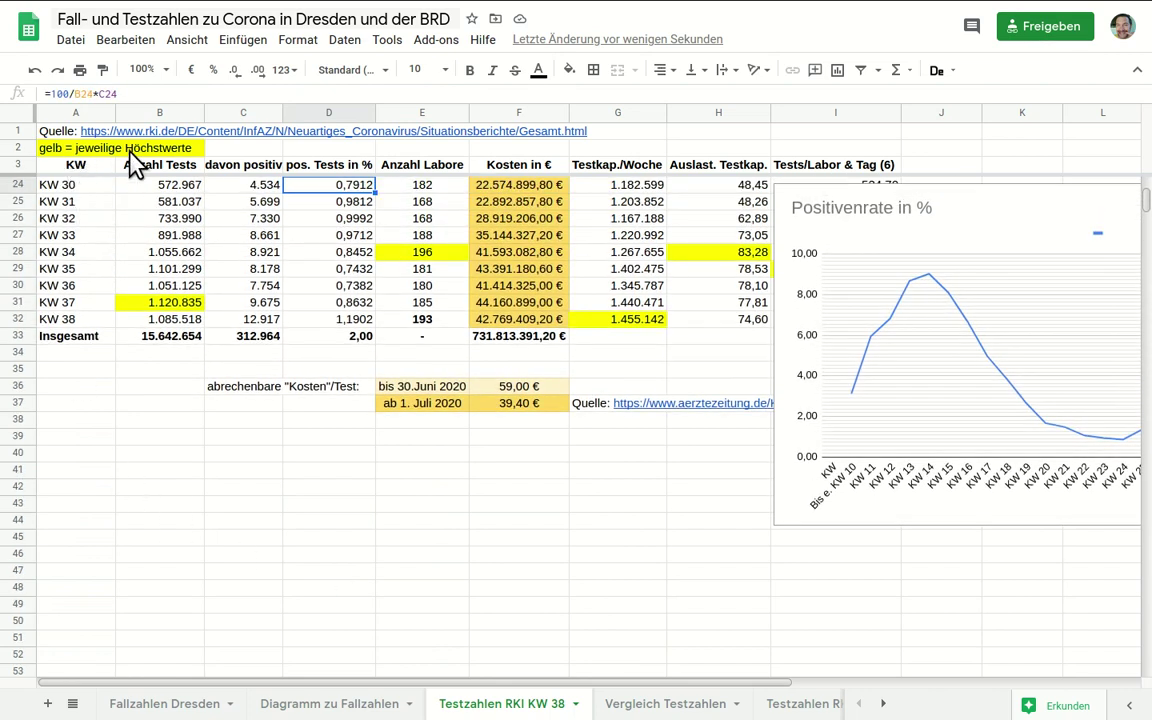
left_click(160, 303)
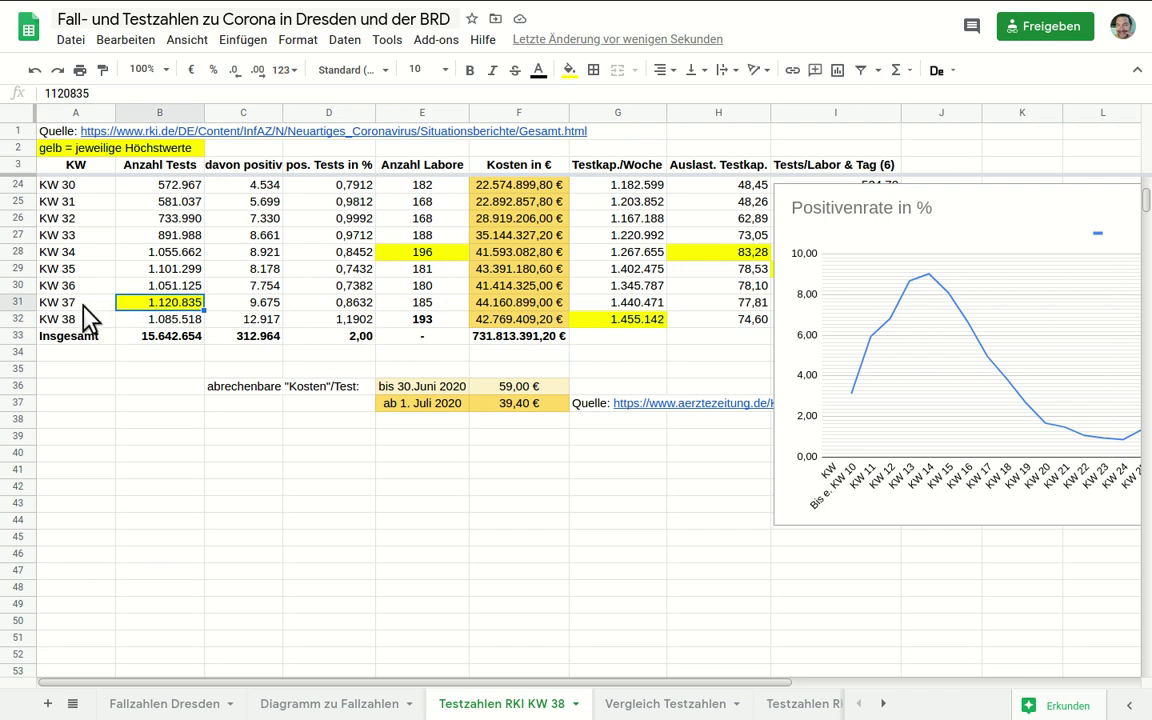
left_click(66, 320)
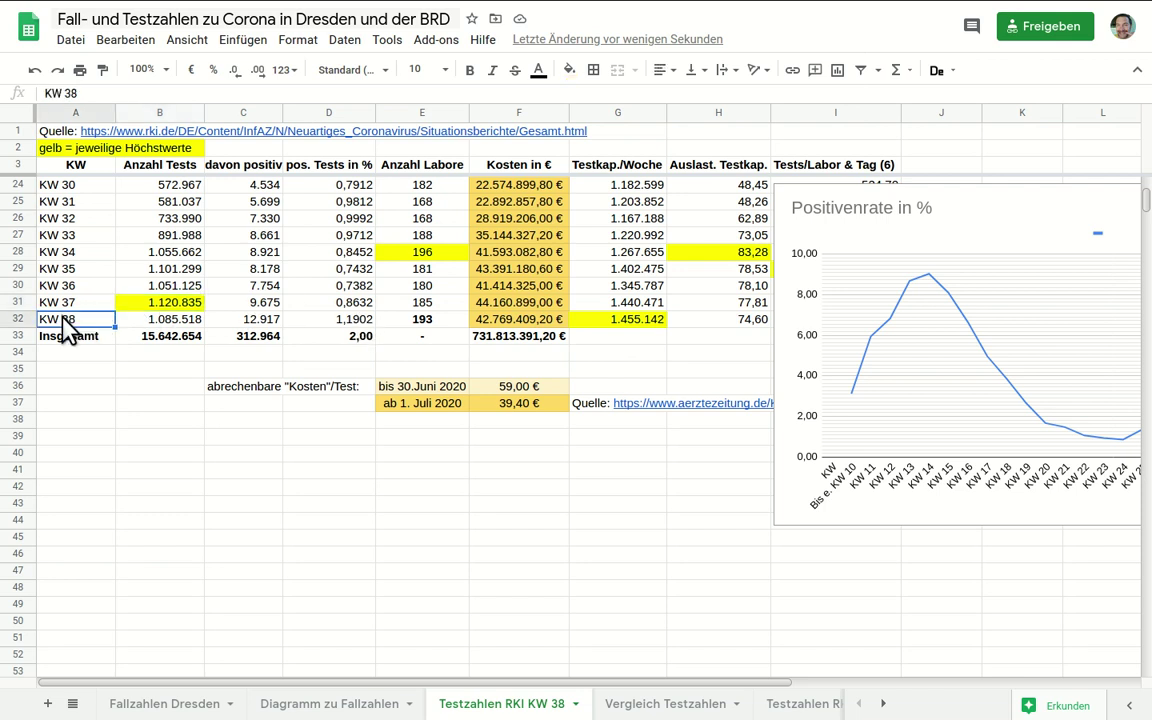
left_click(345, 320)
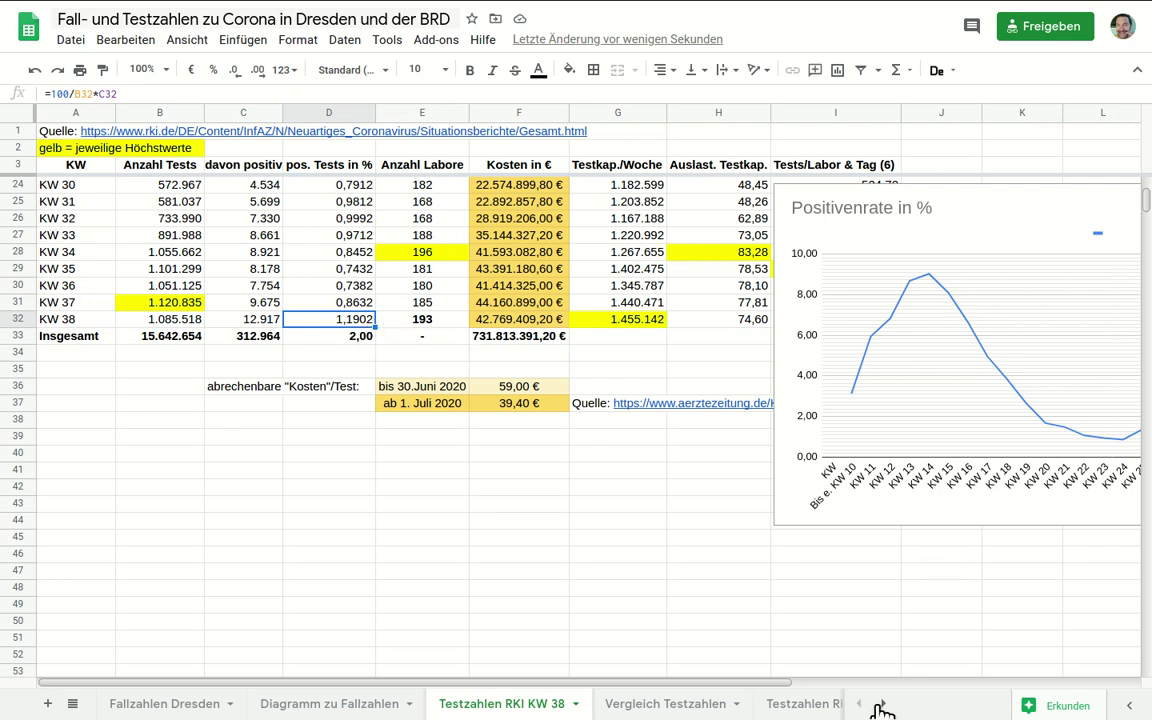
- Examine the "Positivenrate in %" chart and the "Anzahl Tests und davon positiv" chart beside the RKI test table
left_click(836, 682)
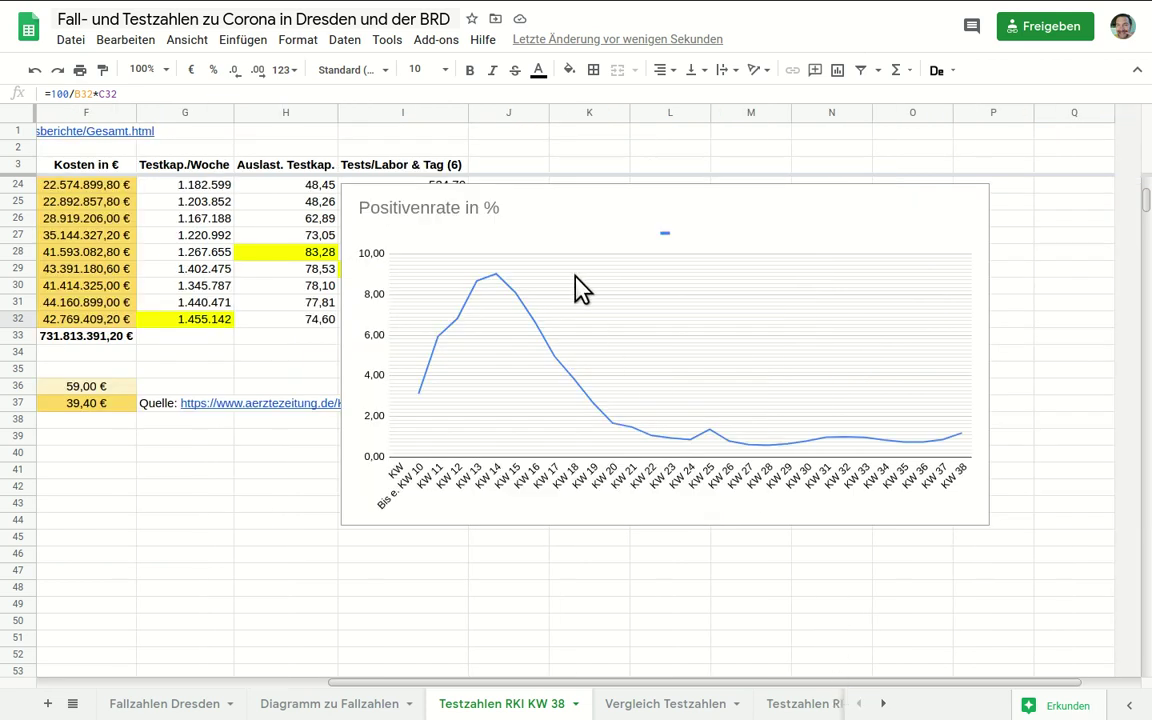
left_click(496, 272)
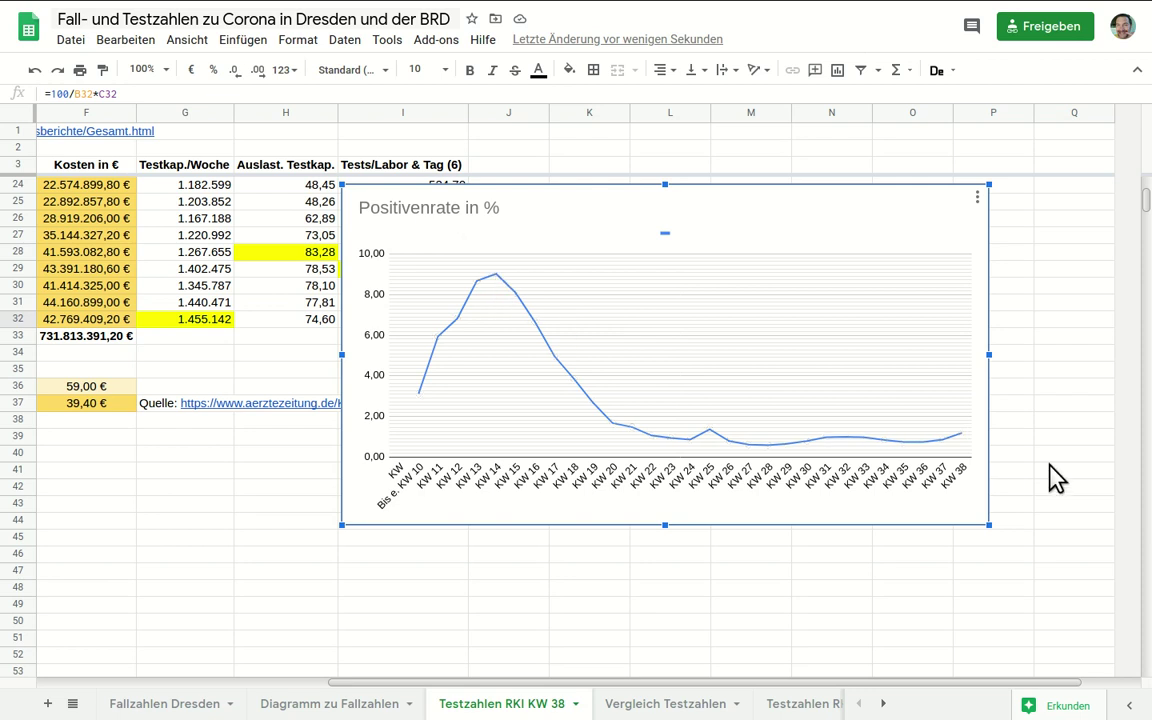
mouse_move(968, 447)
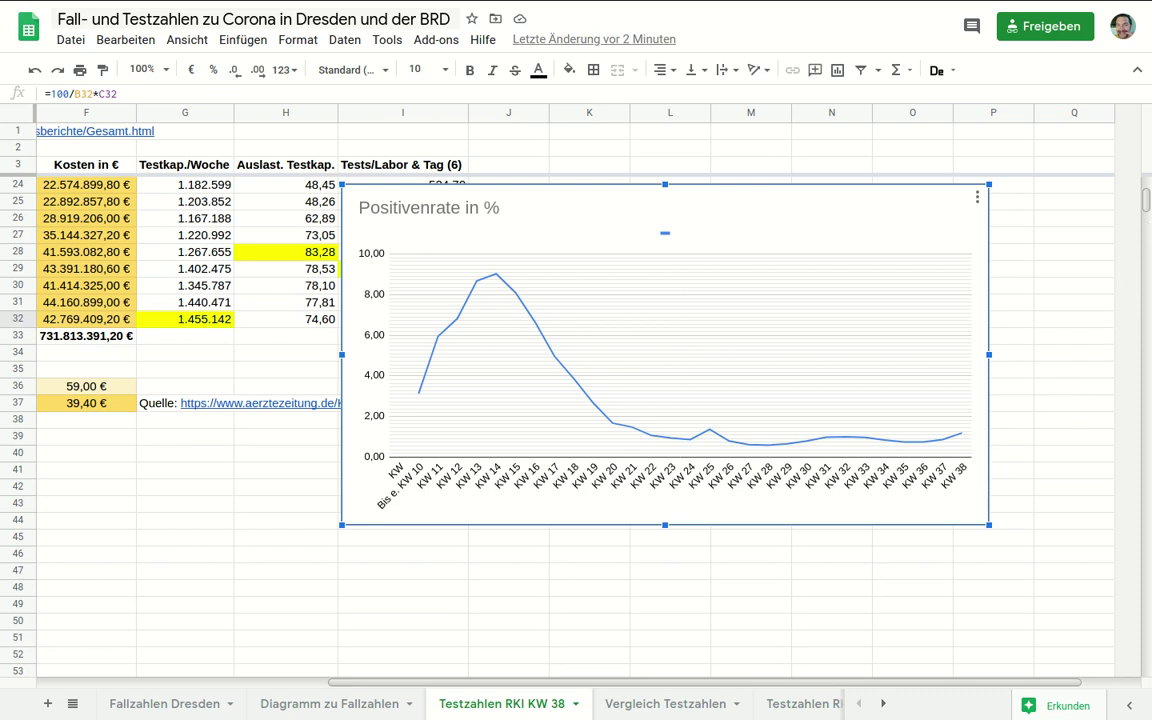
scroll(1146, 207, "up", 6)
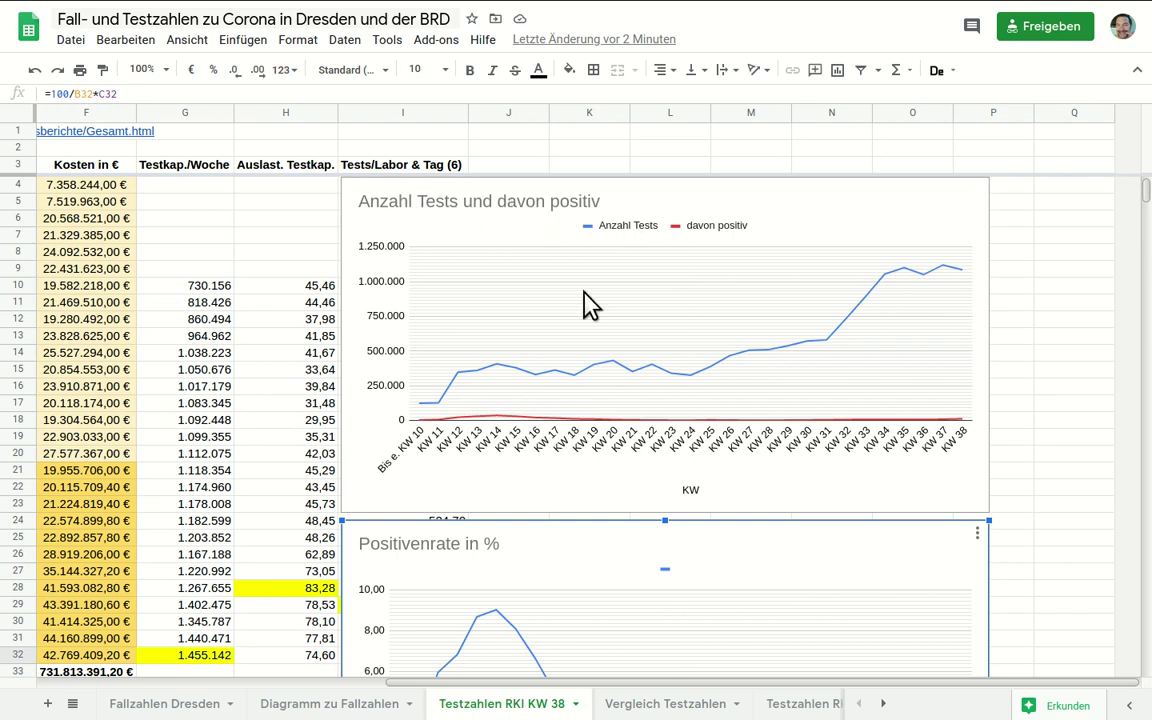
left_click(560, 330)
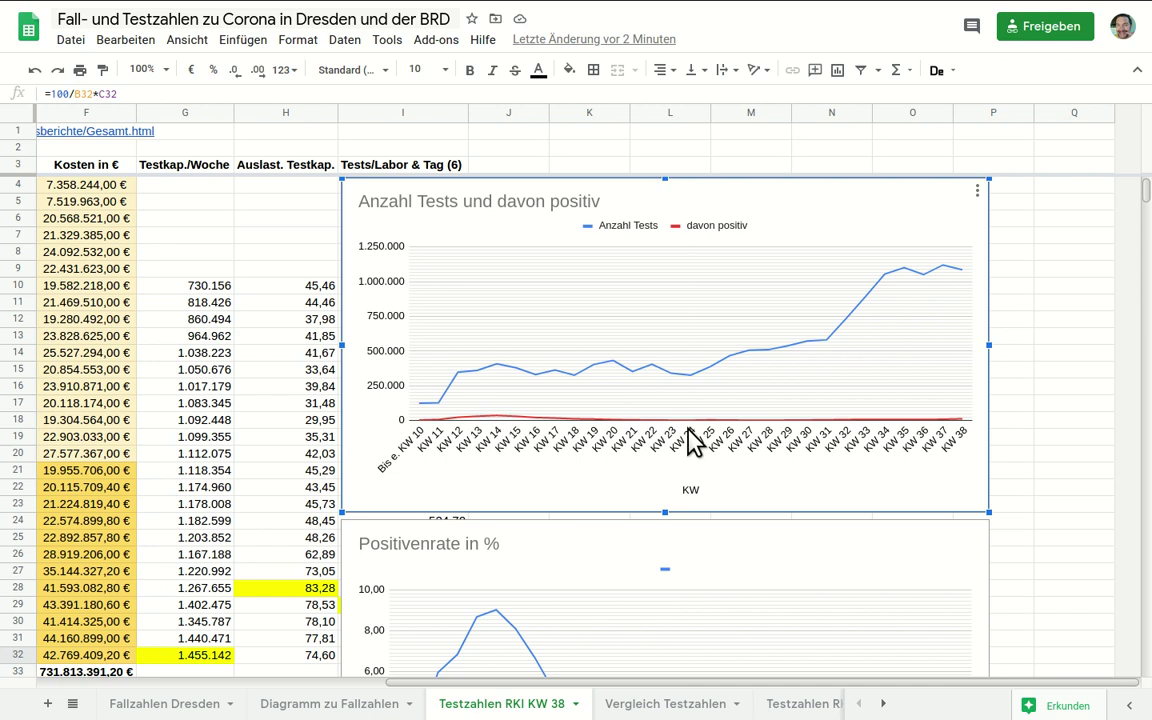
mouse_move(469, 374)
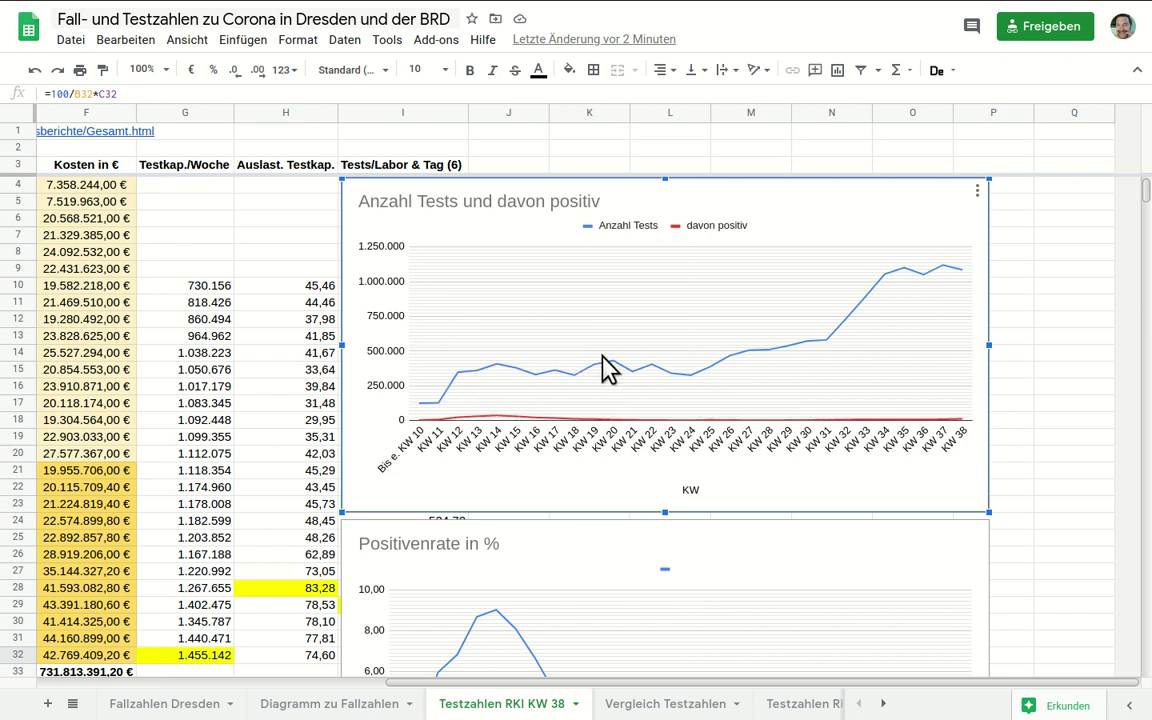
- Check the KW 36 and KW 38 test counts on the "Anzahl Tests und davon positiv" chart
mouse_move(613, 362)
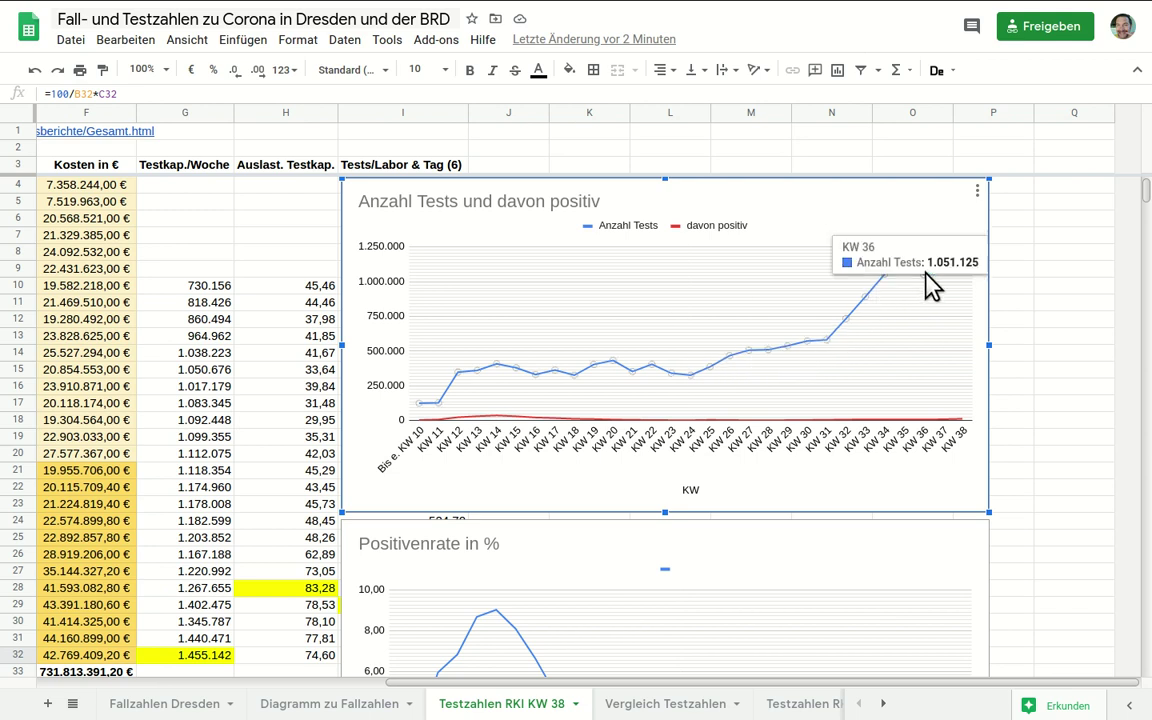
mouse_move(961, 266)
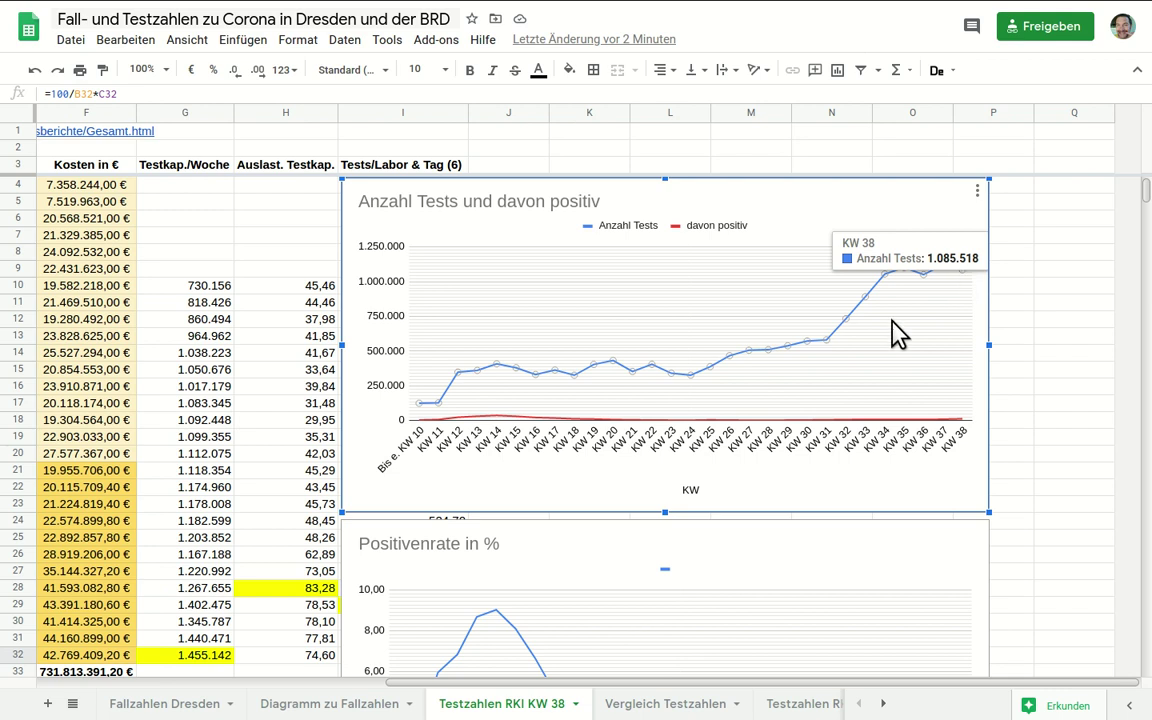
- Examine the weekly report blocks on the Vergleich Testzahlen sheet, from Meldung vom 5. August through to the Nachmeldungen columns
left_click(650, 705)
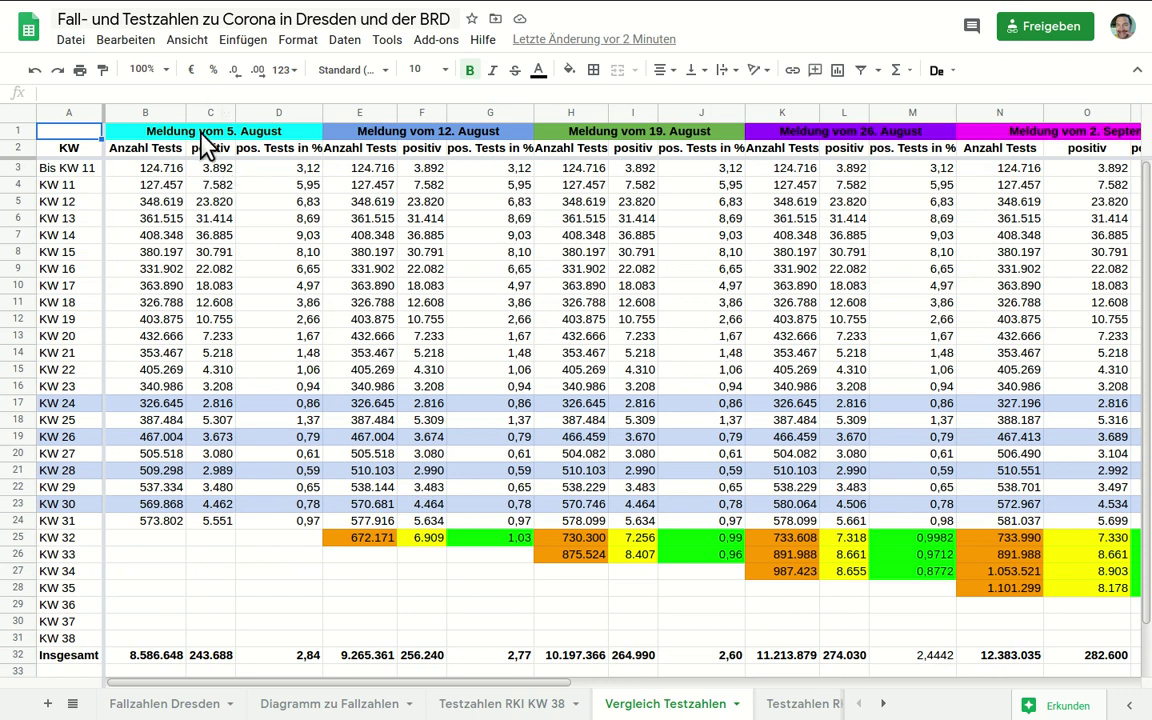
left_click(847, 128)
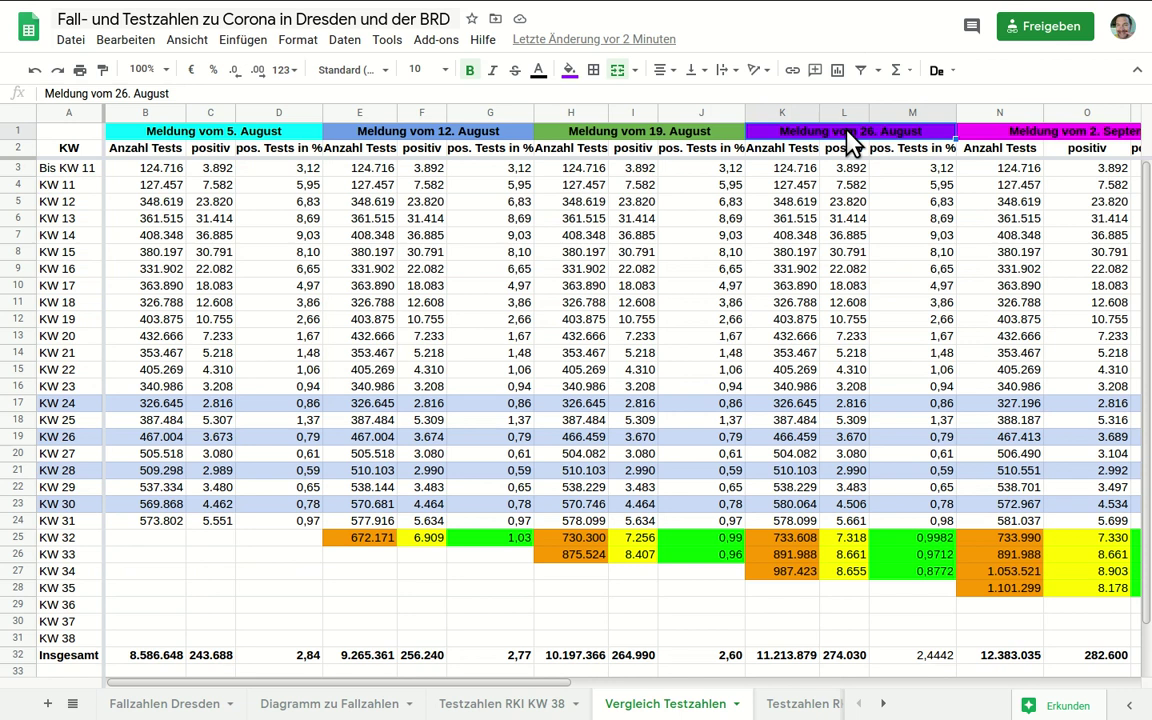
key("Right")
key("Right")
key("Right")
key("Right")
key("Right")
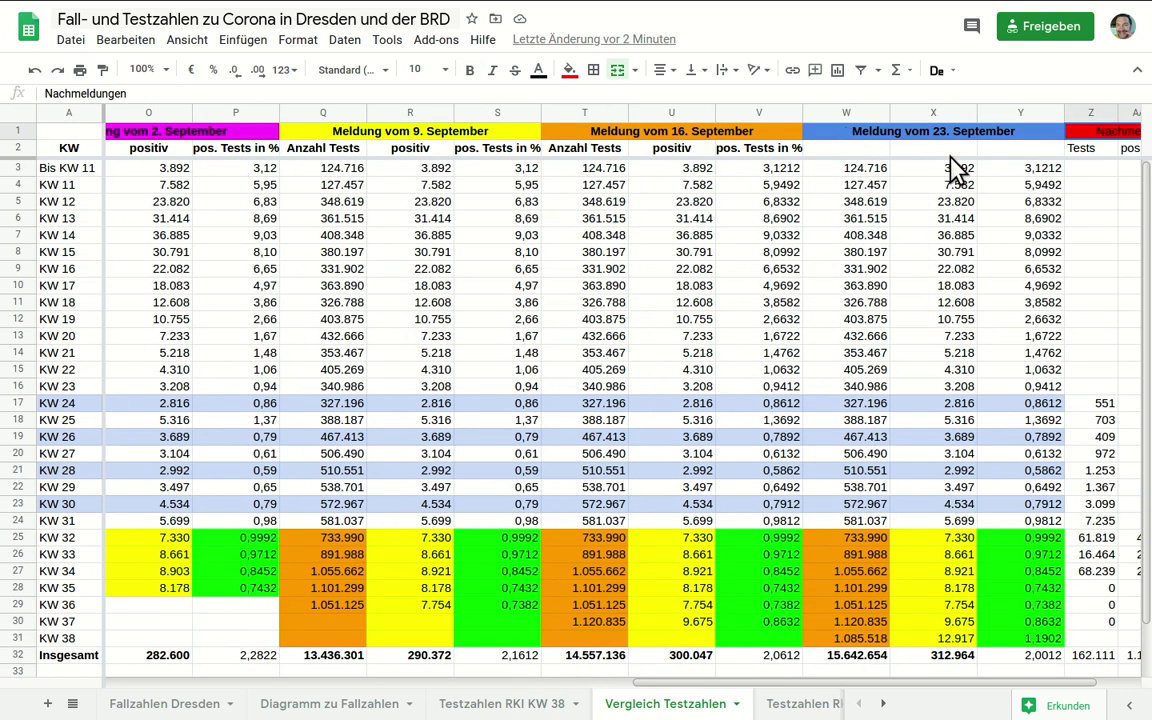
left_click(1089, 382)
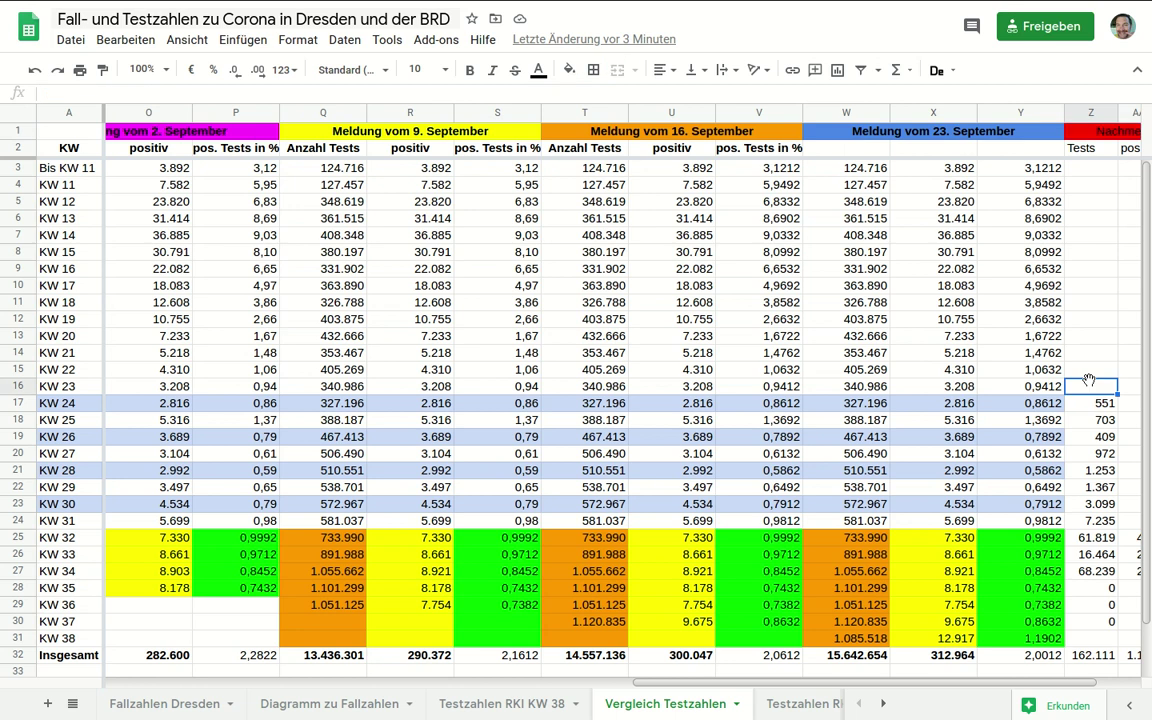
key("Right")
key("Right")
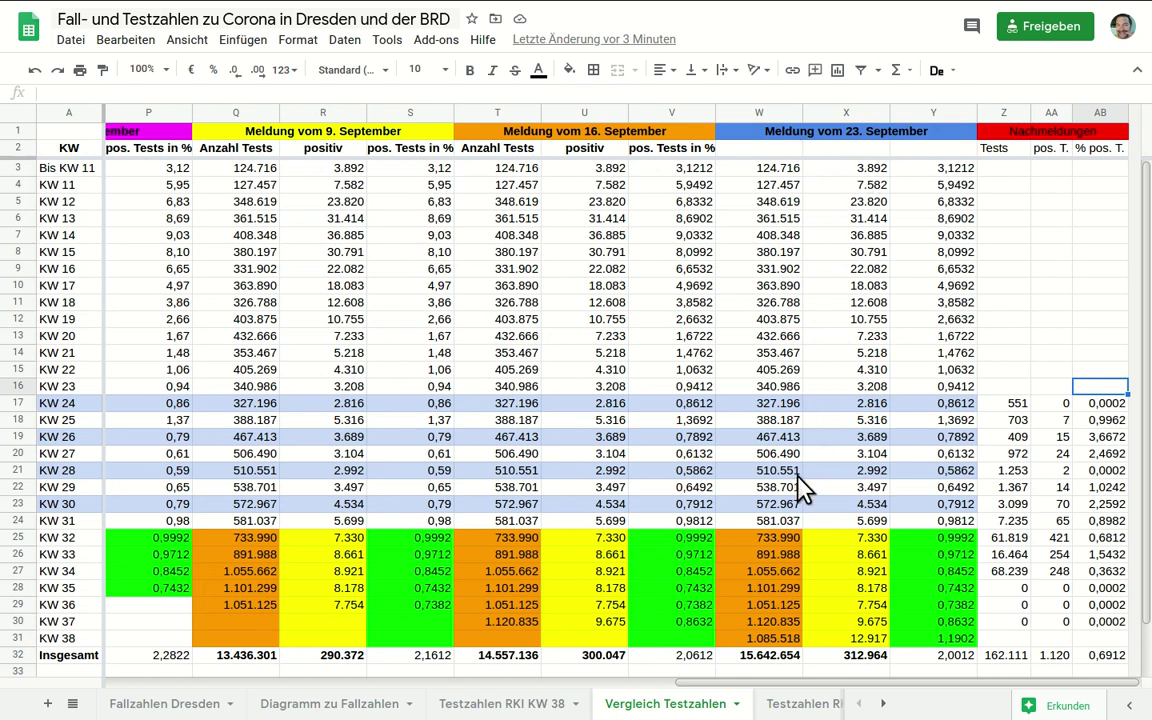
- Inspect the KW 38 test count, positives and positive-rate formula in W31:Y31 under Meldung vom 23. September
left_click(761, 639)
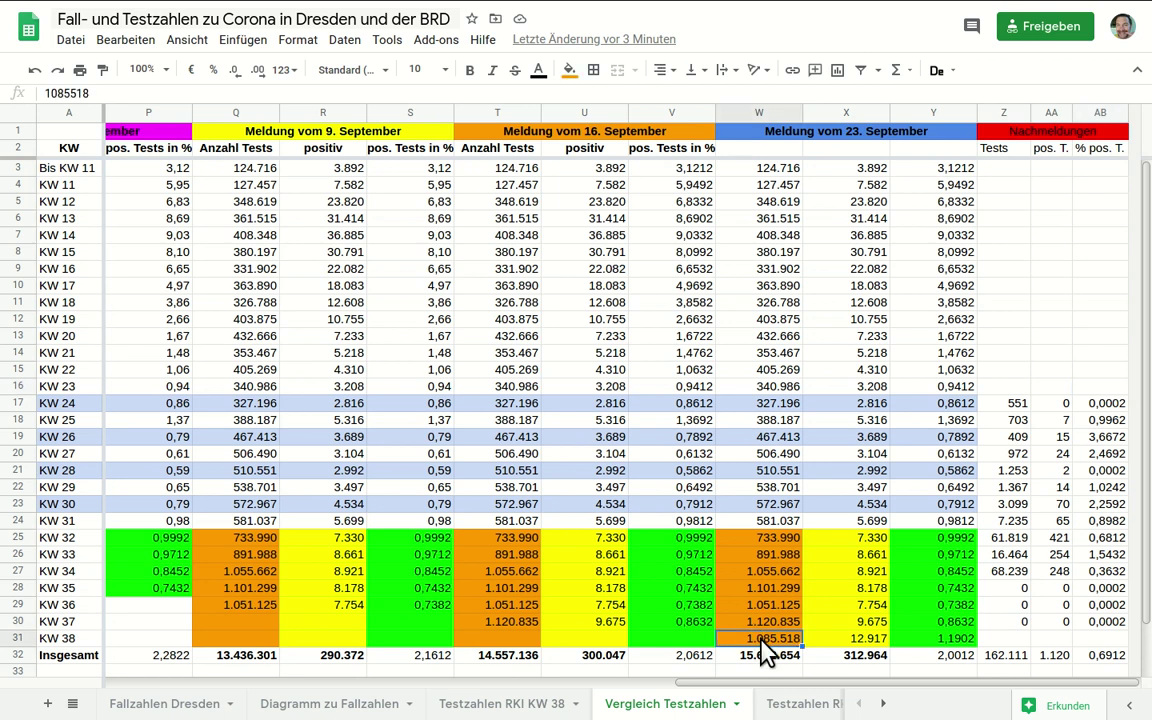
left_click(846, 642)
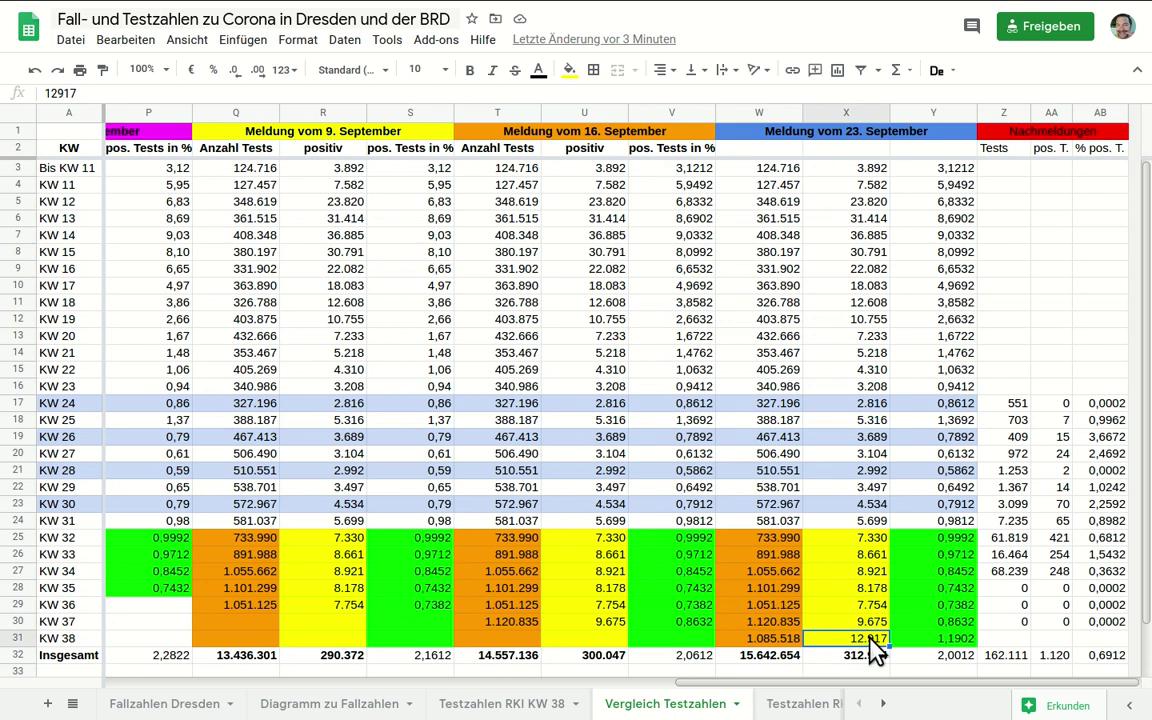
left_click(941, 640)
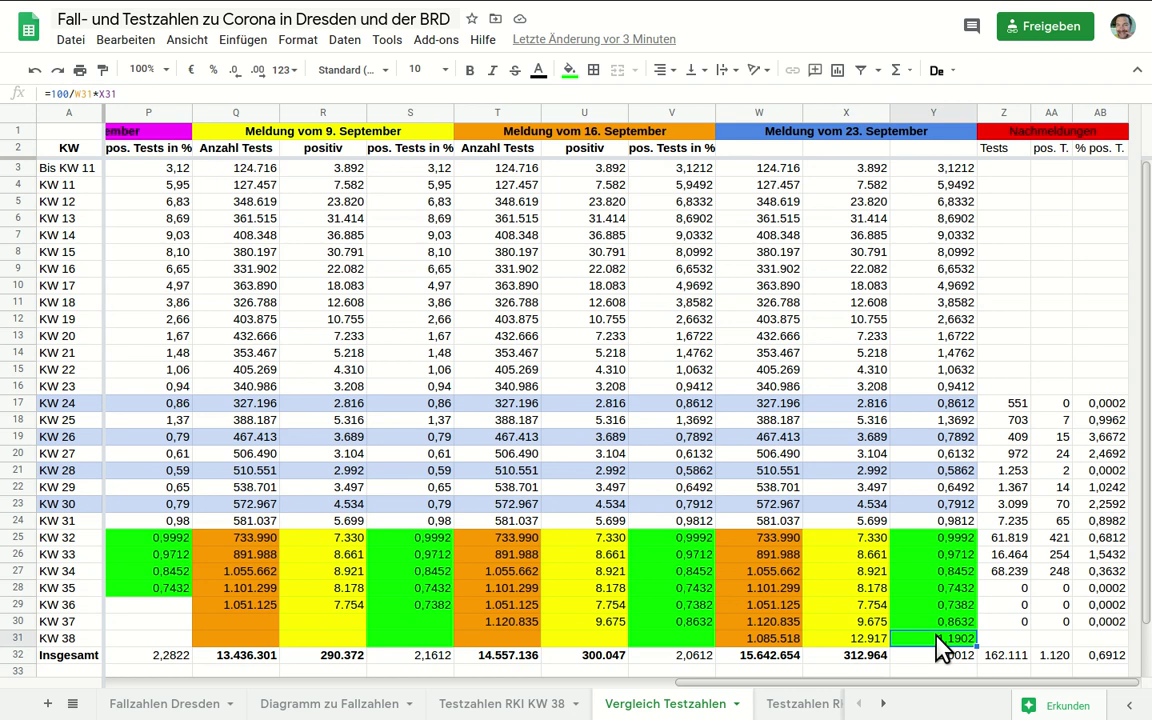
- Inspect the Nachmeldungen for KW 35 to KW 37 in Z28:AA30 and the positive percentages in AB21:AB23
left_click(1008, 621)
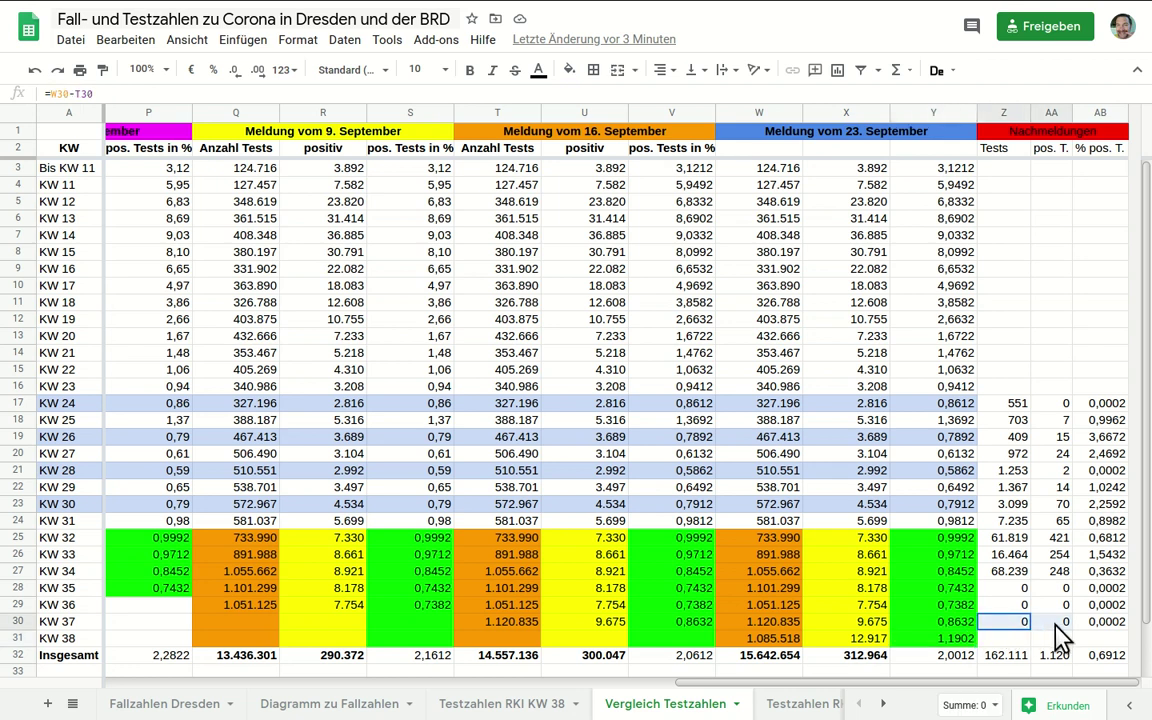
left_click_drag(1000, 620, 1072, 600)
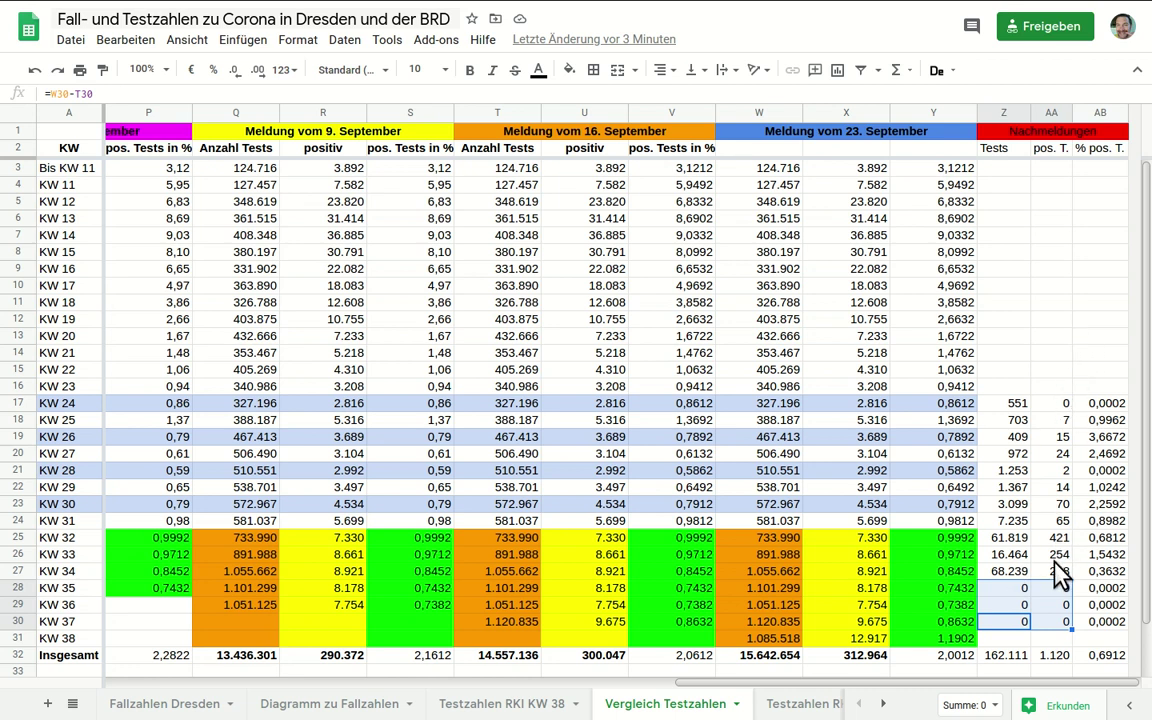
left_click(1101, 467)
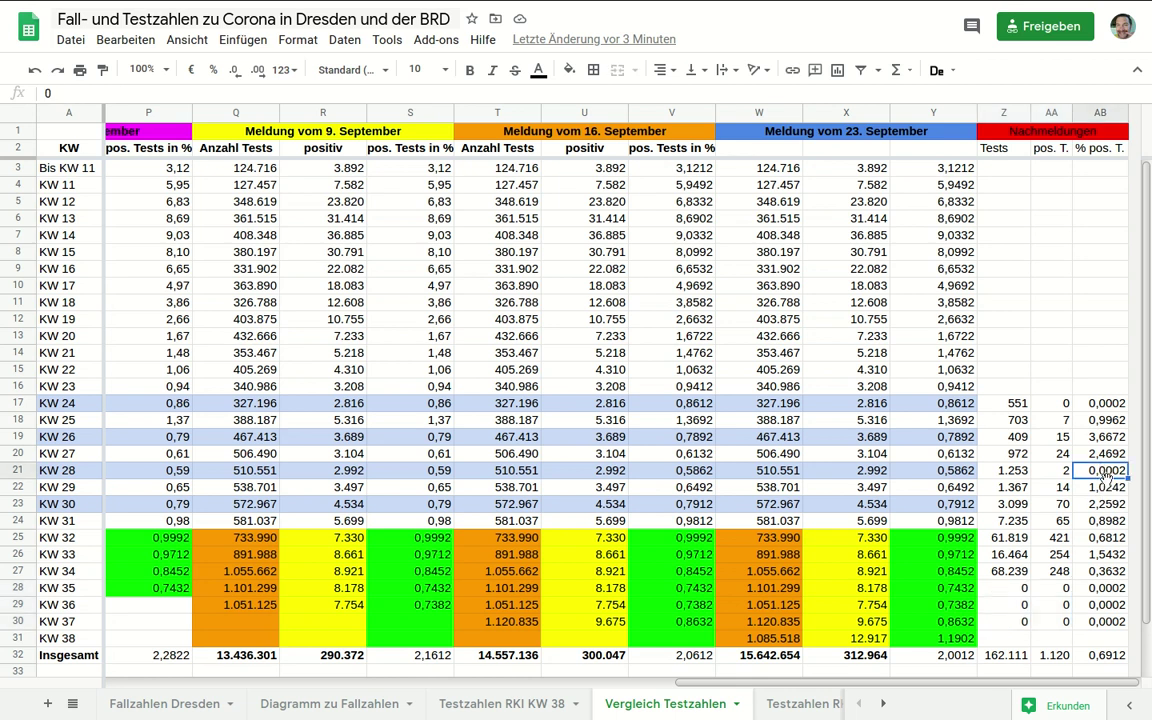
left_click(1109, 489)
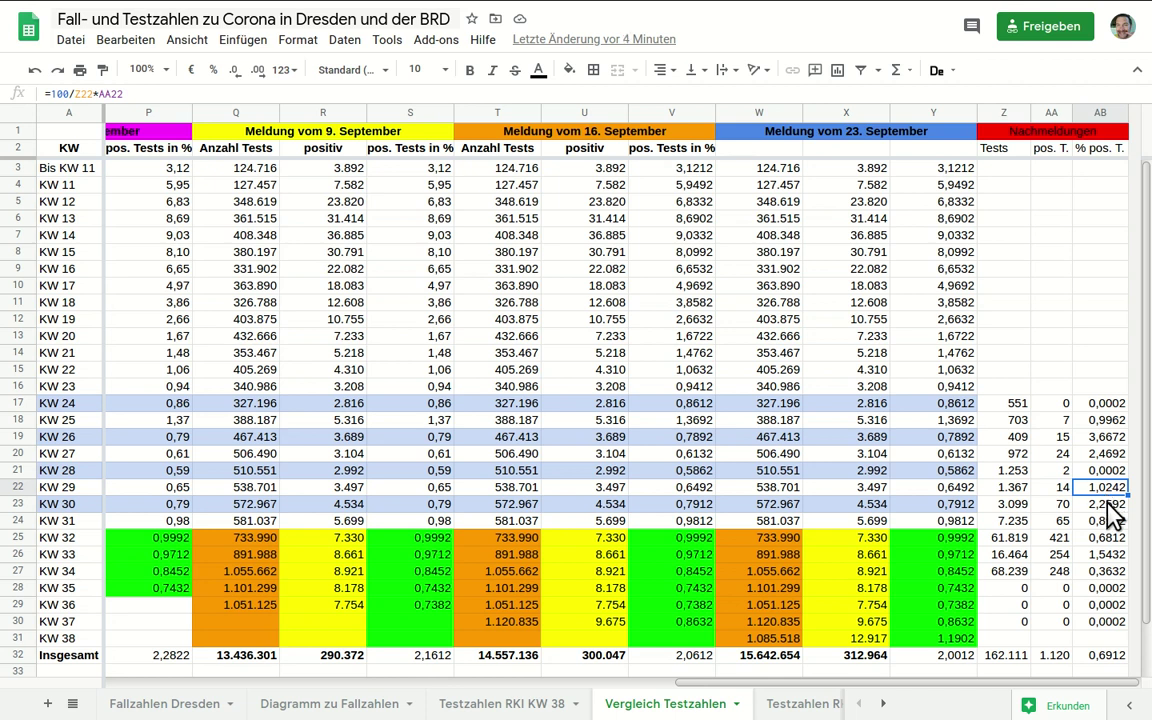
left_click(1107, 502)
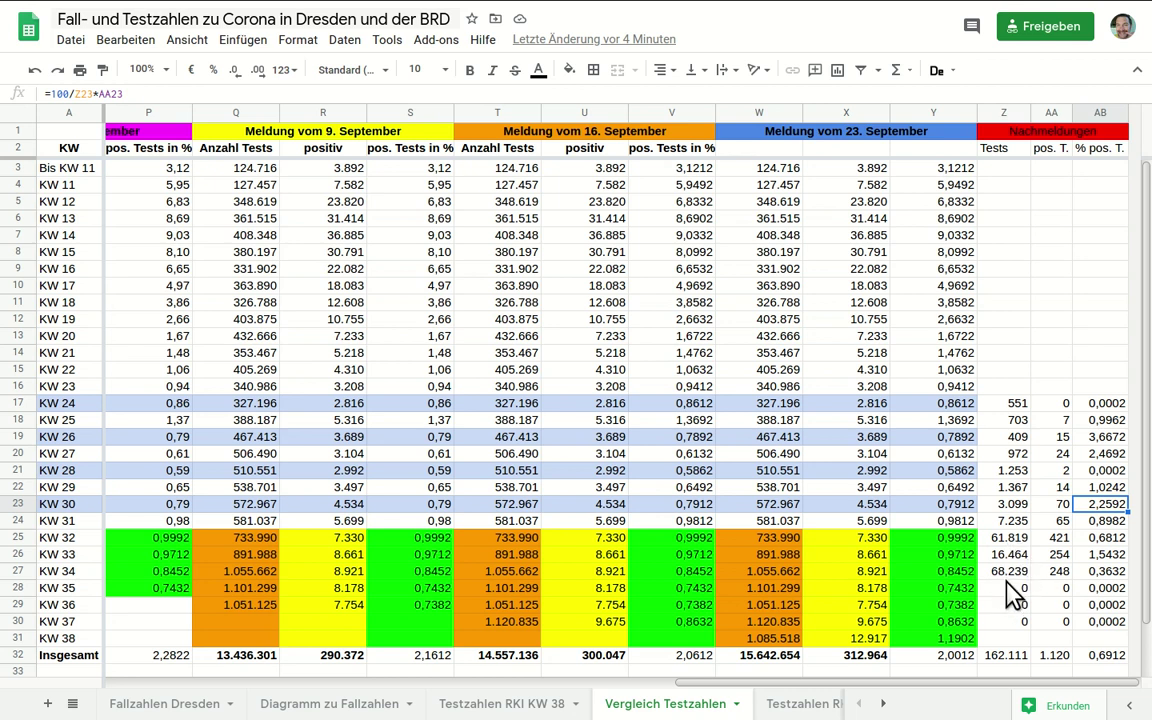
- Recheck the difference formulas in Z28:AA30, including AA30, and view the end of the comparison table
left_click_drag(1012, 598, 1052, 634)
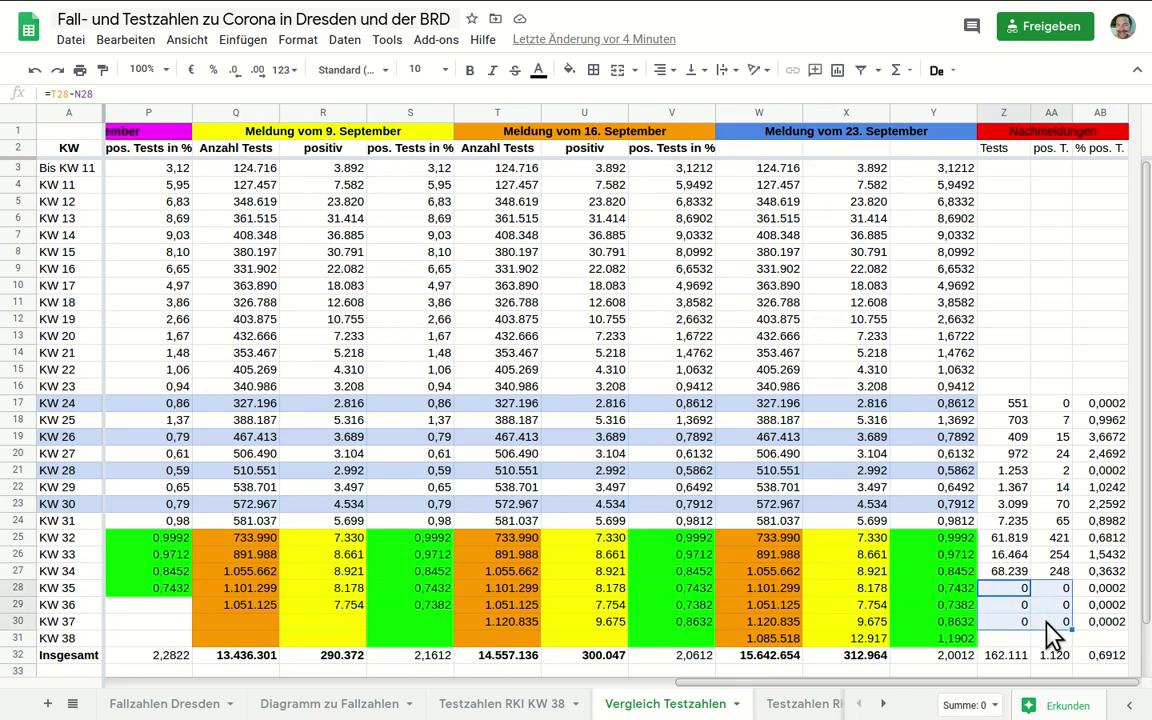
left_click(1047, 623)
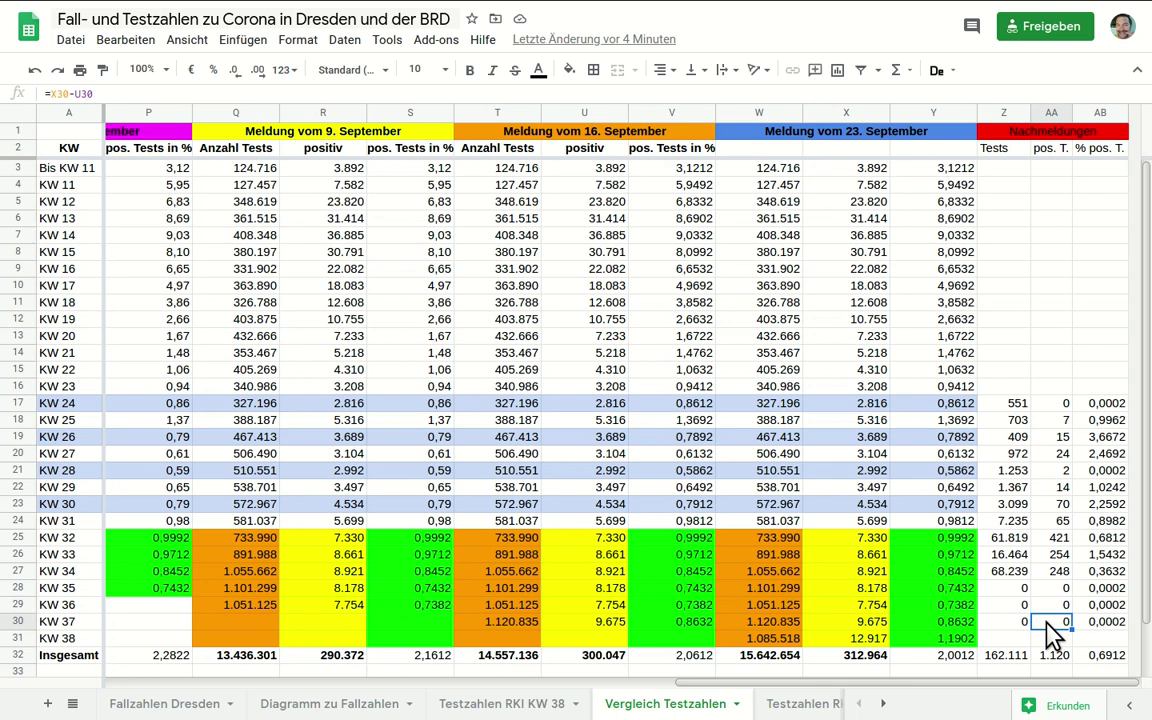
key("Down")
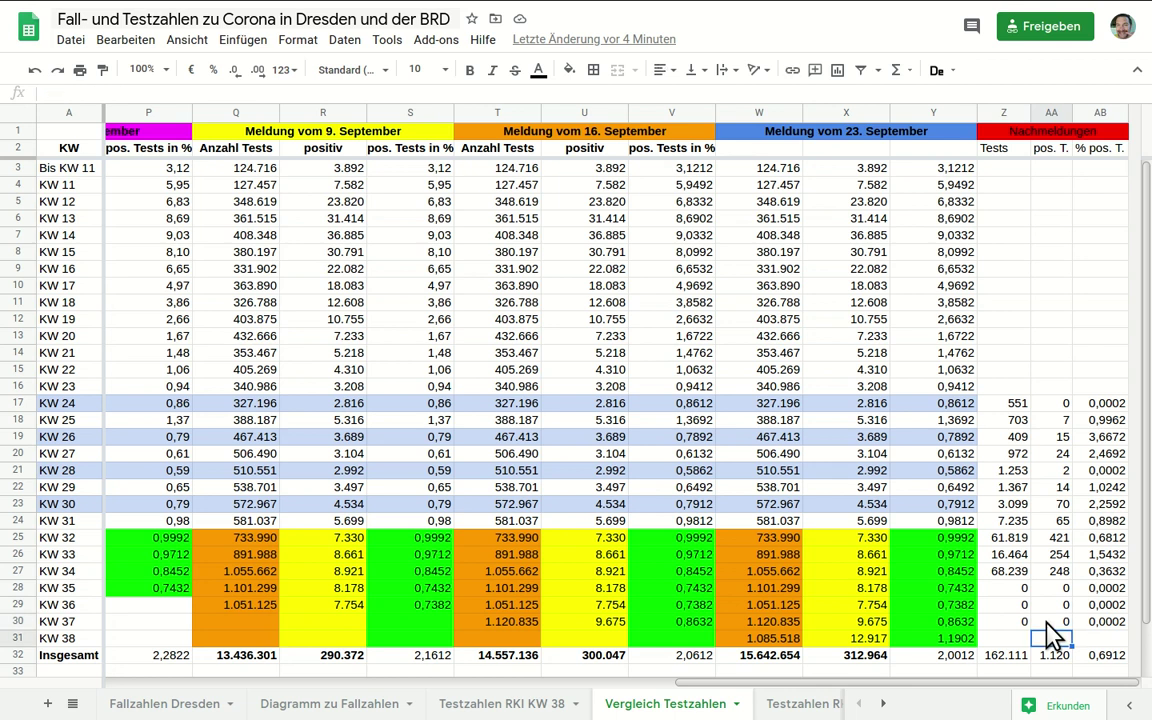
key("Down")
key("Down")
key("Down")
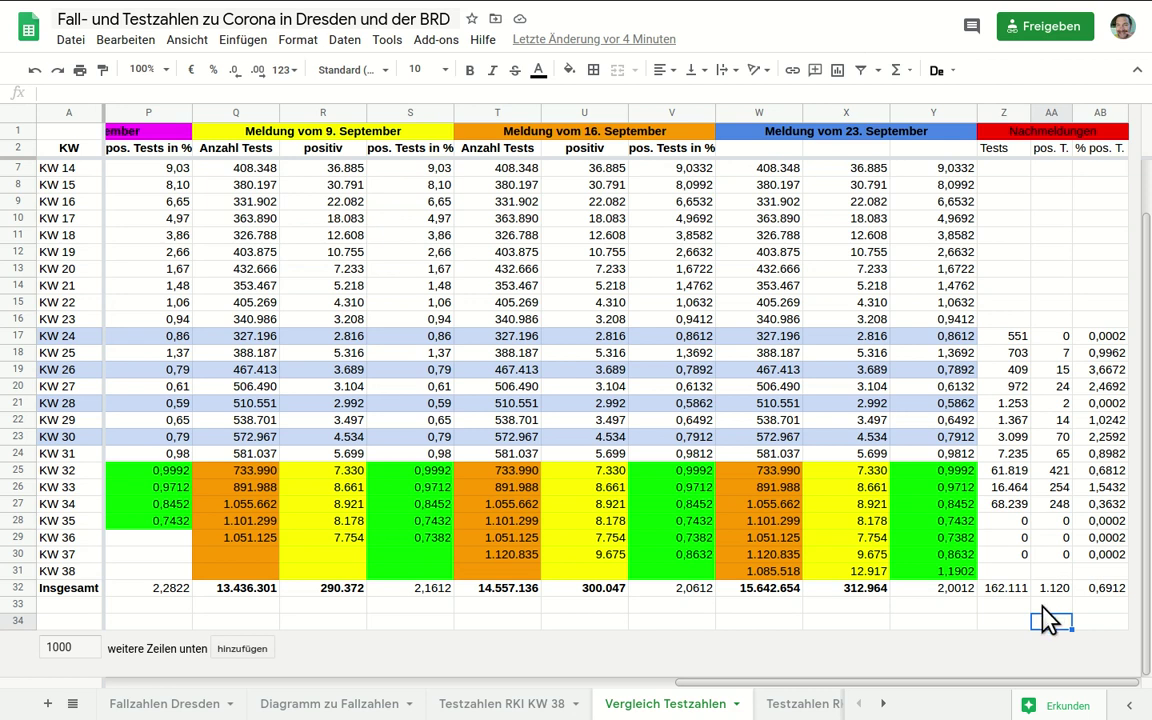
- Return to the Testzahlen RKI KW 38 sheet and view its totals row and the billable costs per test below it
left_click(510, 707)
left_click(172, 588)
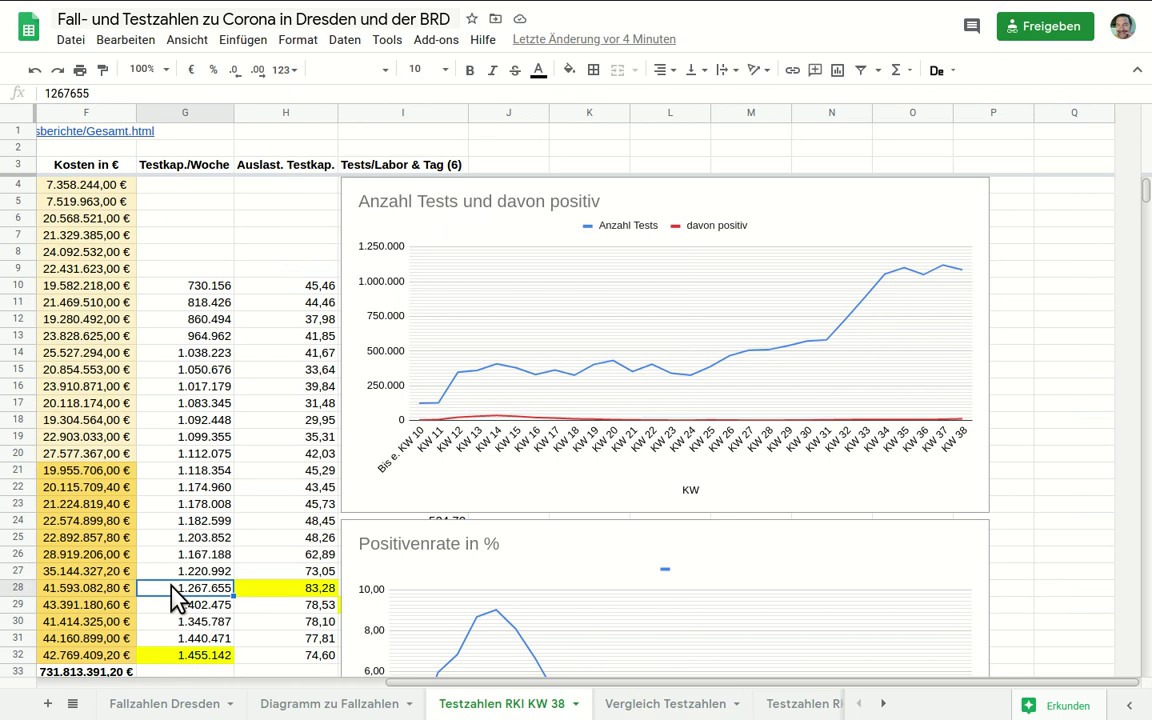
key("Home")
key("Down")
key("Down")
key("Down")
key("Down")
key("Down")
key("Down")
key("Down")
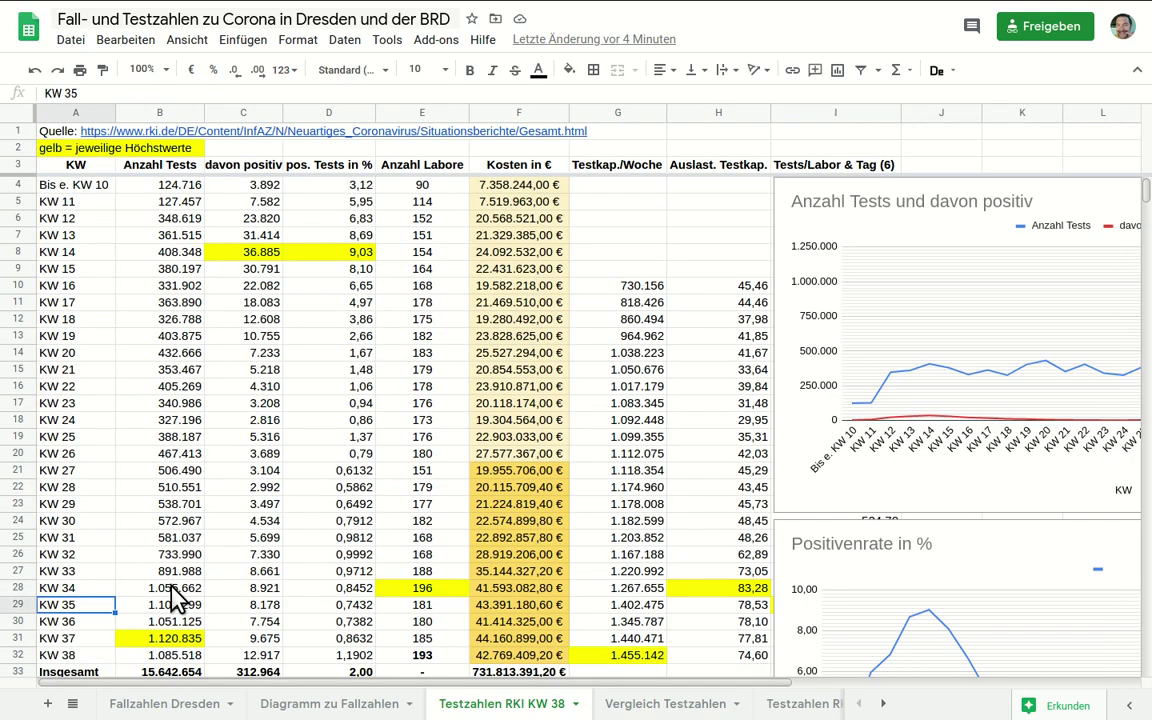
key("Down")
key("Down")
key("Down")
key("Down")
key("Down")
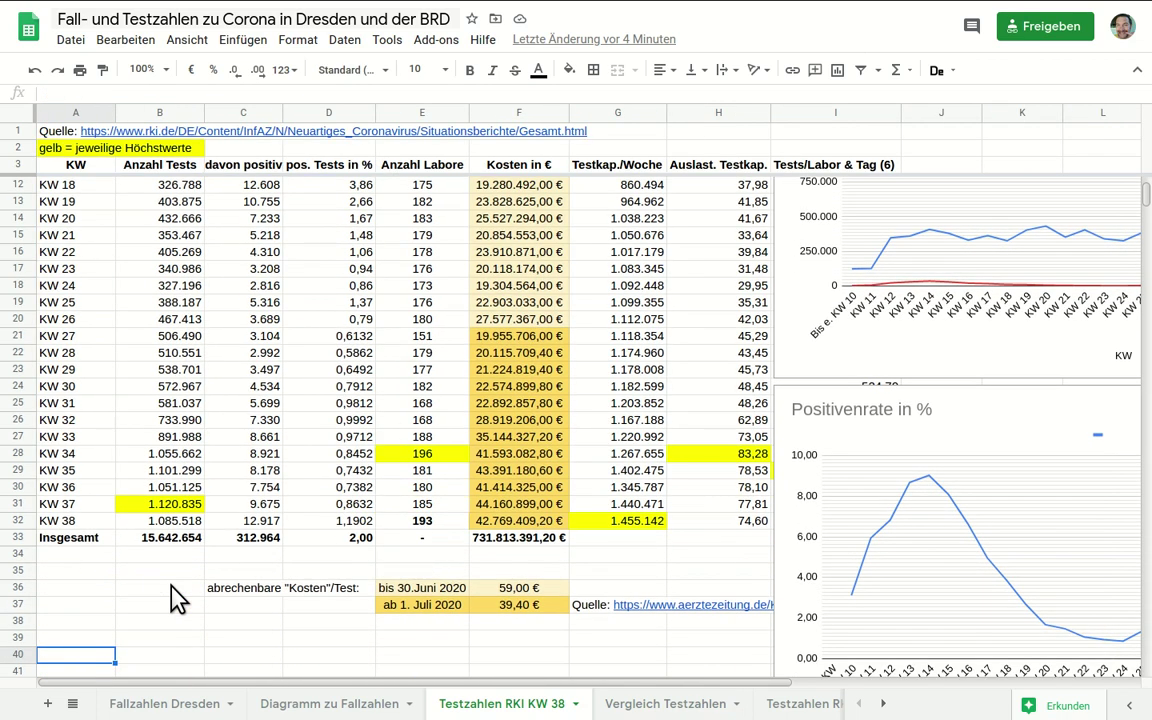
- Inspect the per-test rate in F36, the KW 38 cost formula in F32 and the total cost formula in F33
left_click(525, 590)
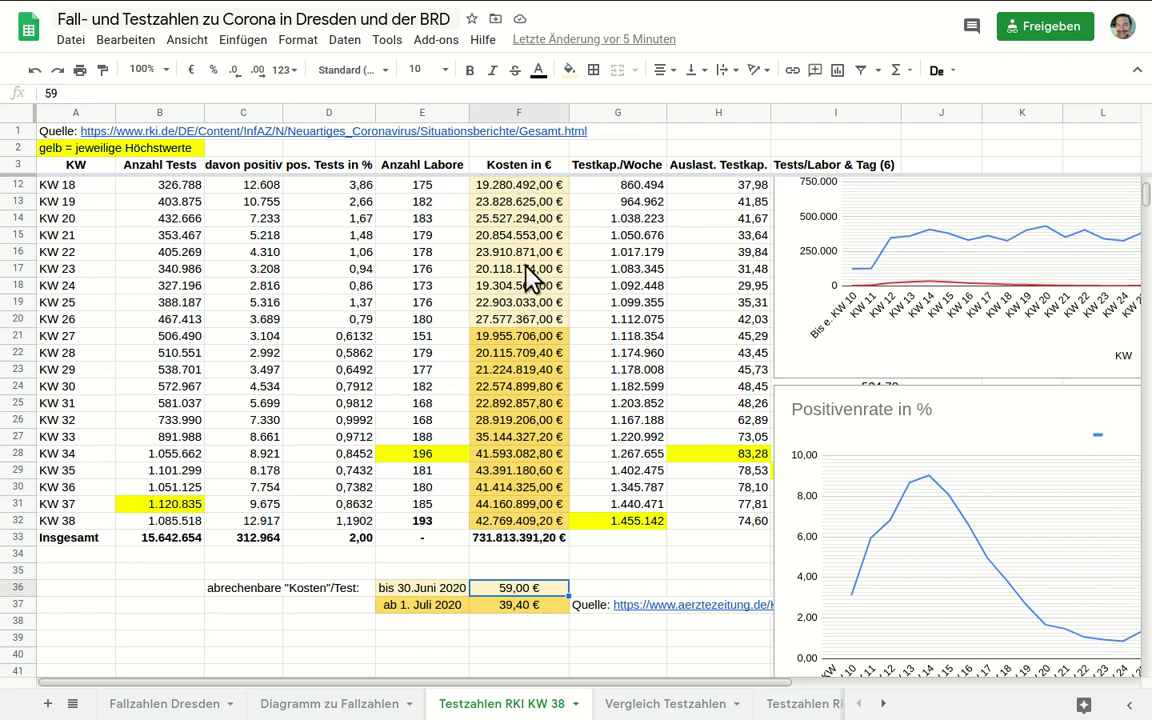
left_click(487, 523)
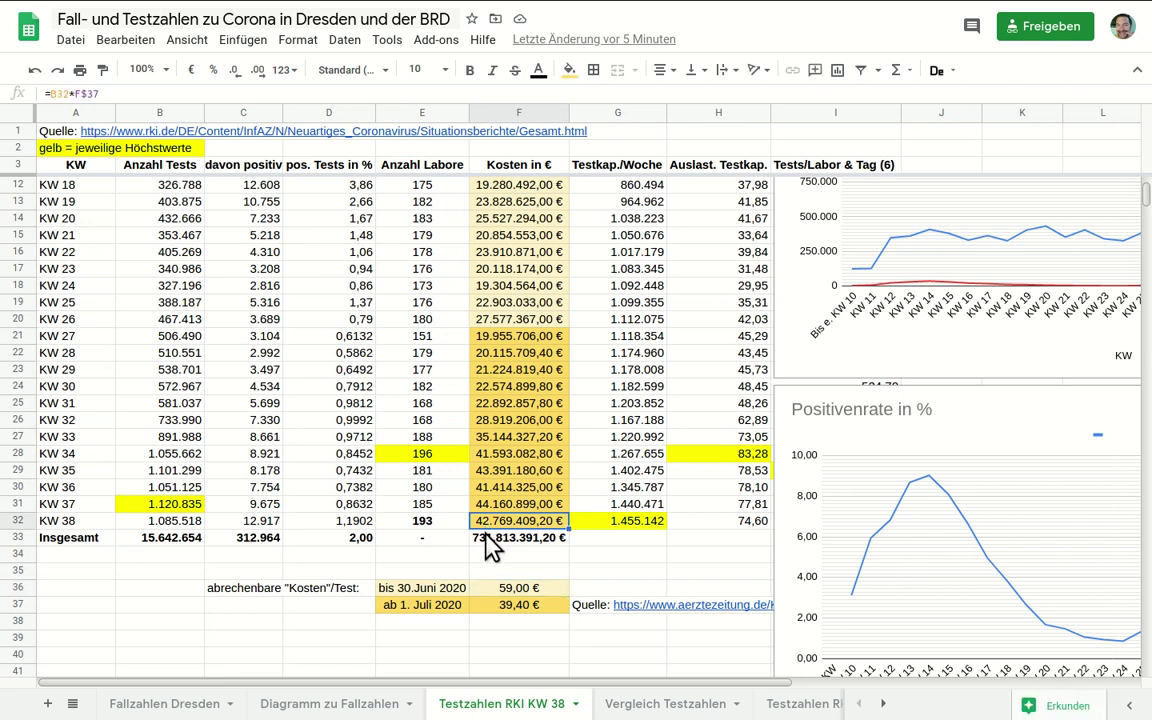
left_click(486, 543)
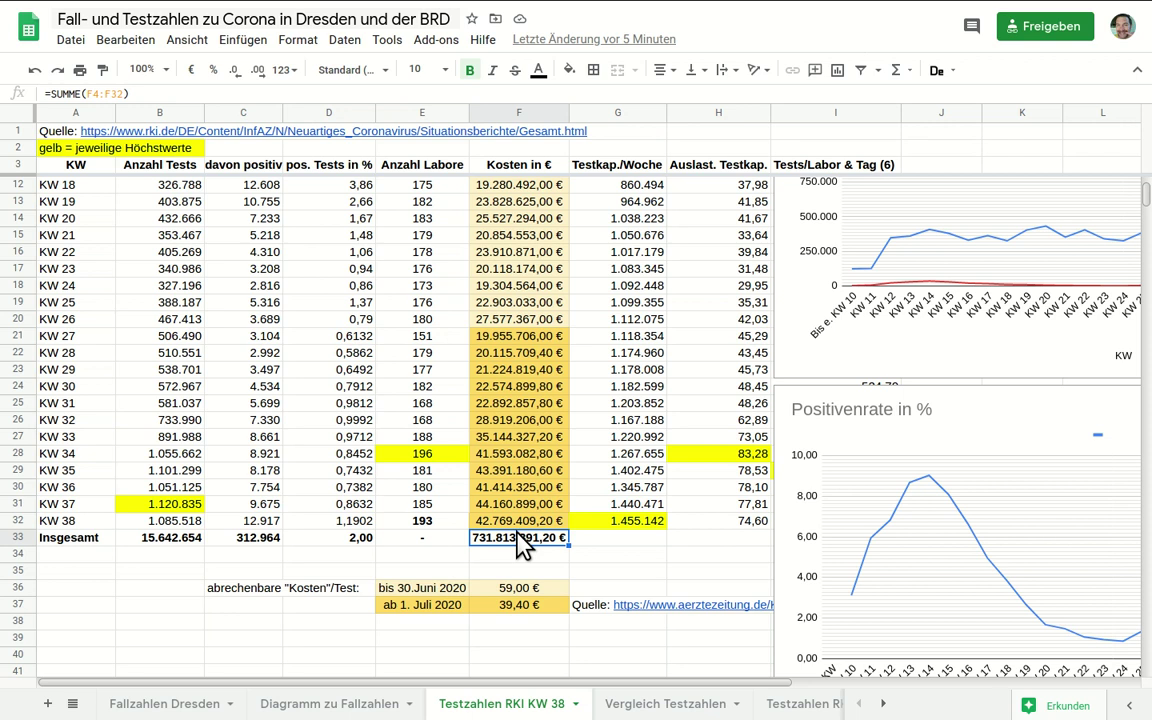
- Open the RKI-Risikogebiete nach Datum sheet and examine the Belgien and Region Brüssel entries in the Risikoländer ab 23. September list
left_click(884, 704)
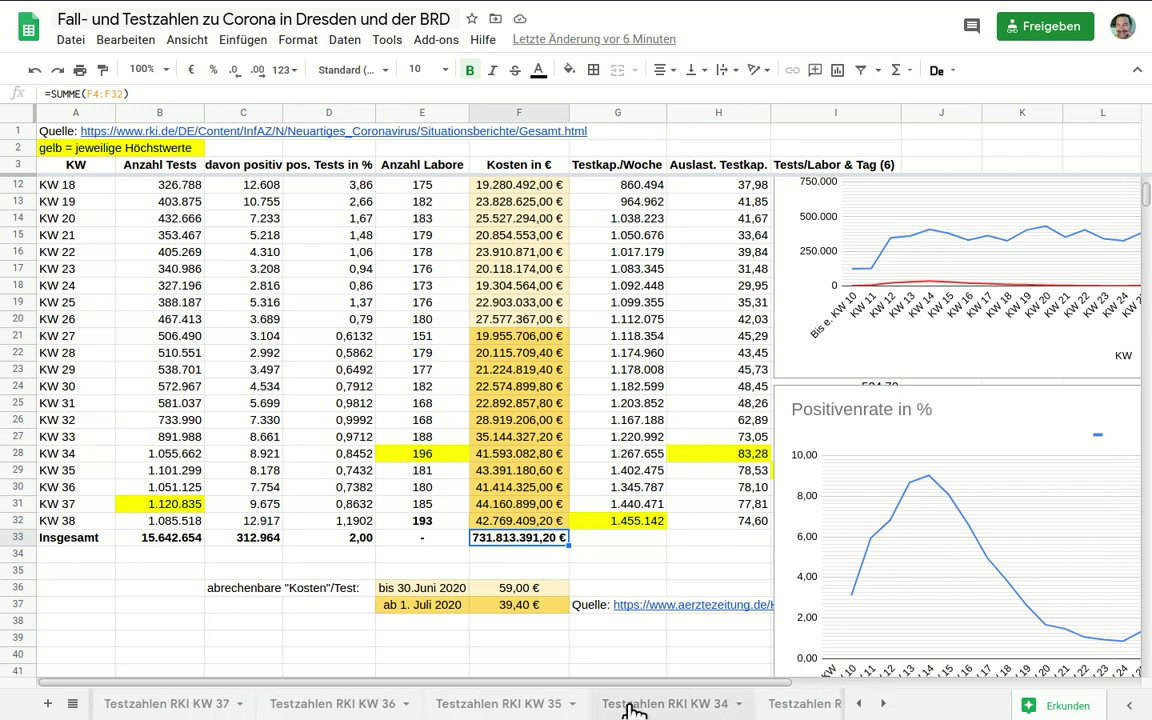
left_click(887, 705)
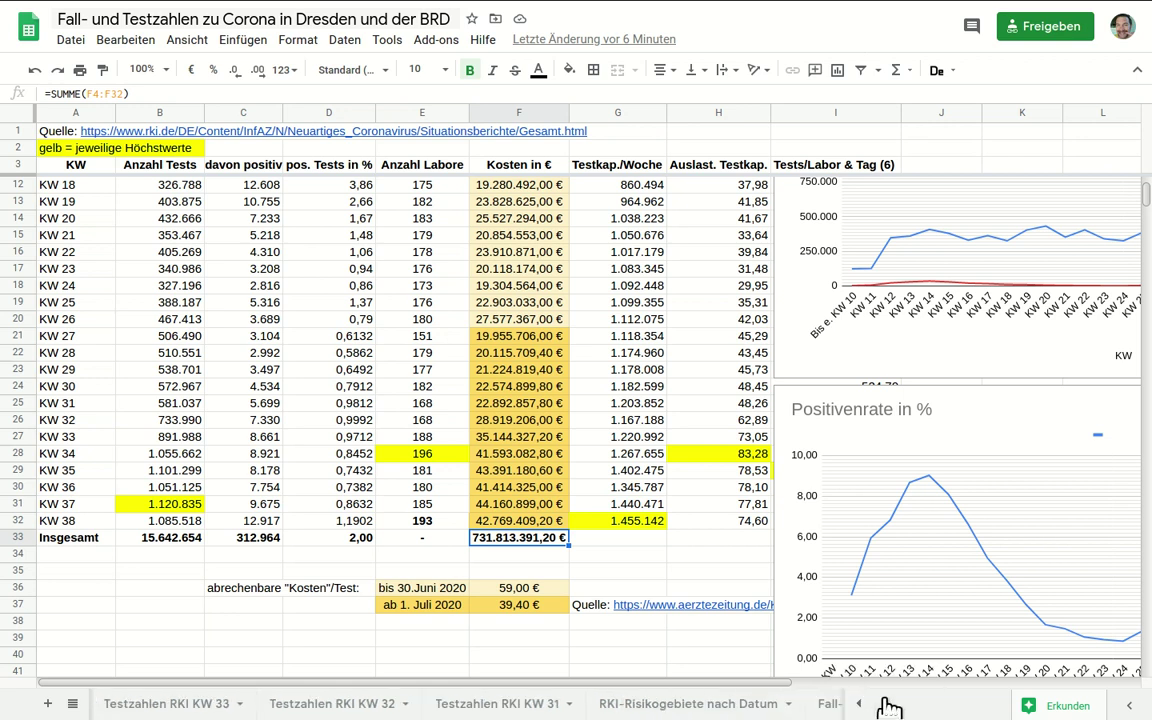
left_click(704, 704)
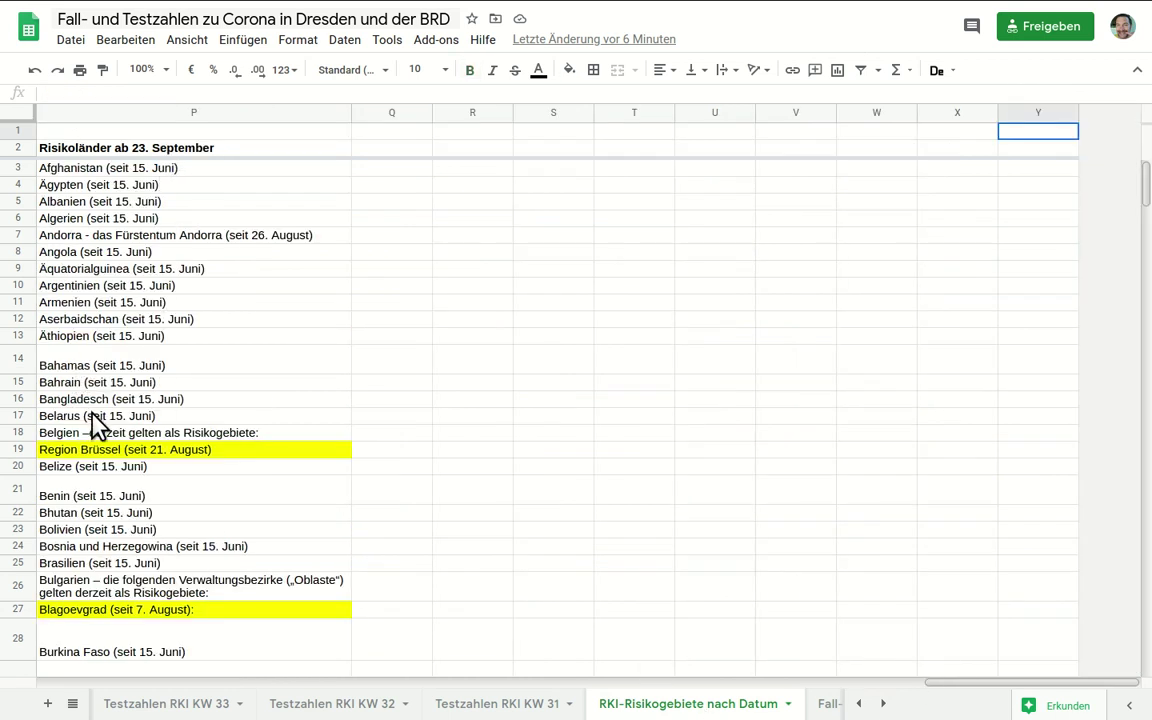
left_click(85, 452)
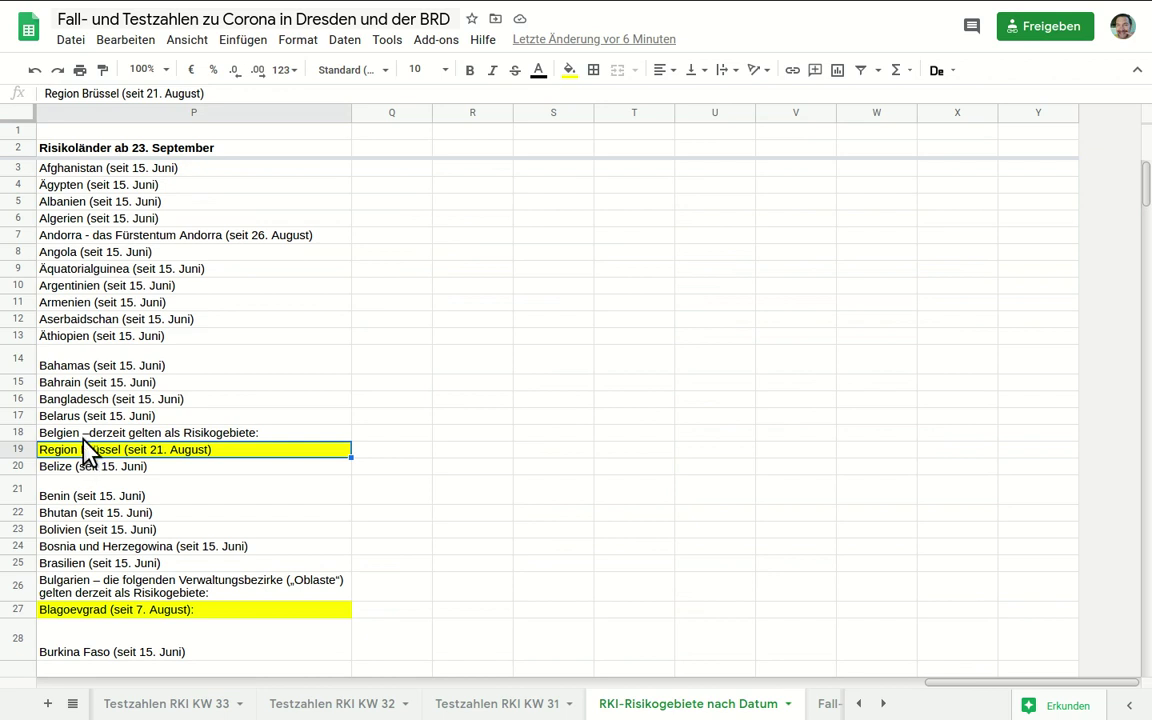
key("Up")
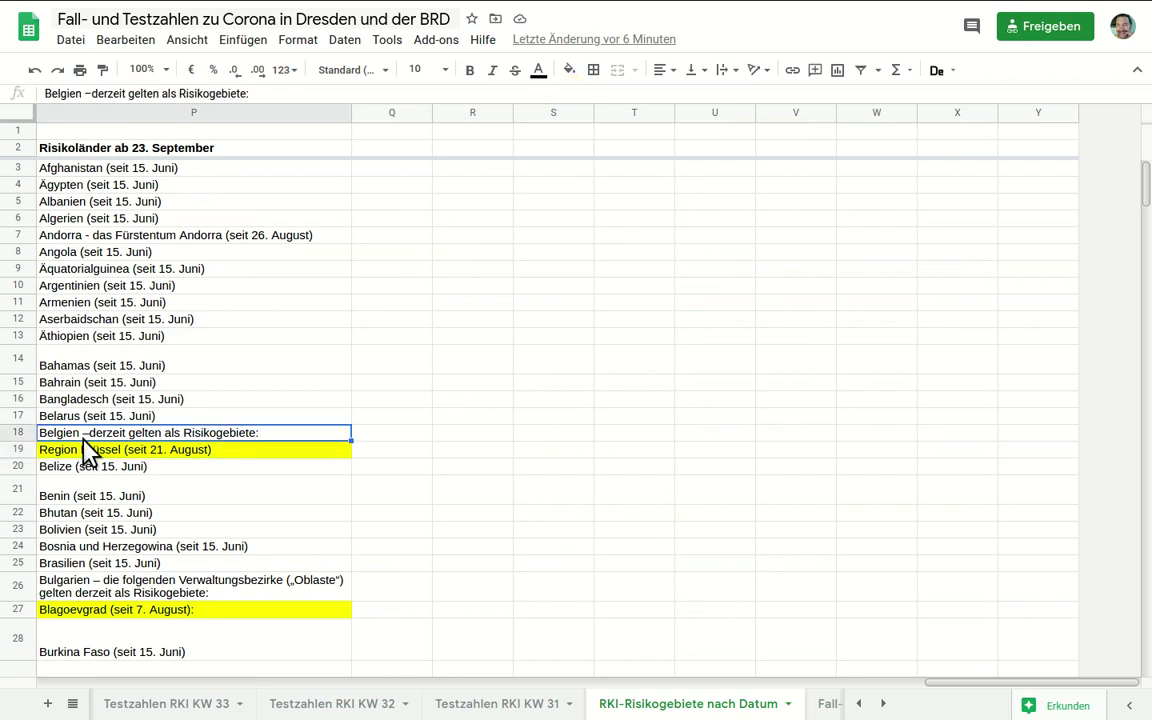
- Look through the rest of the Risikoländer ab 23. September list down to its end
key("Page_Down")
key("Page_Down")
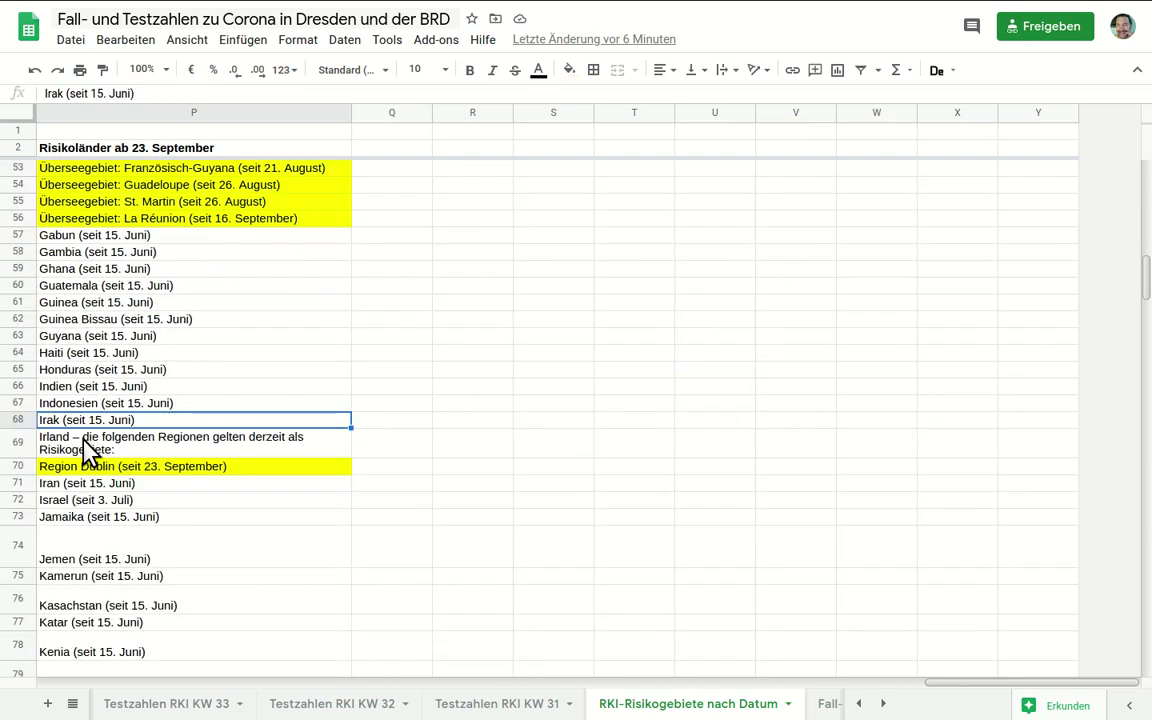
key("Page_Down")
key("Page_Down")
key("Page_Down")
key("Page_Down")
key("Page_Down")
key("Page_Down")
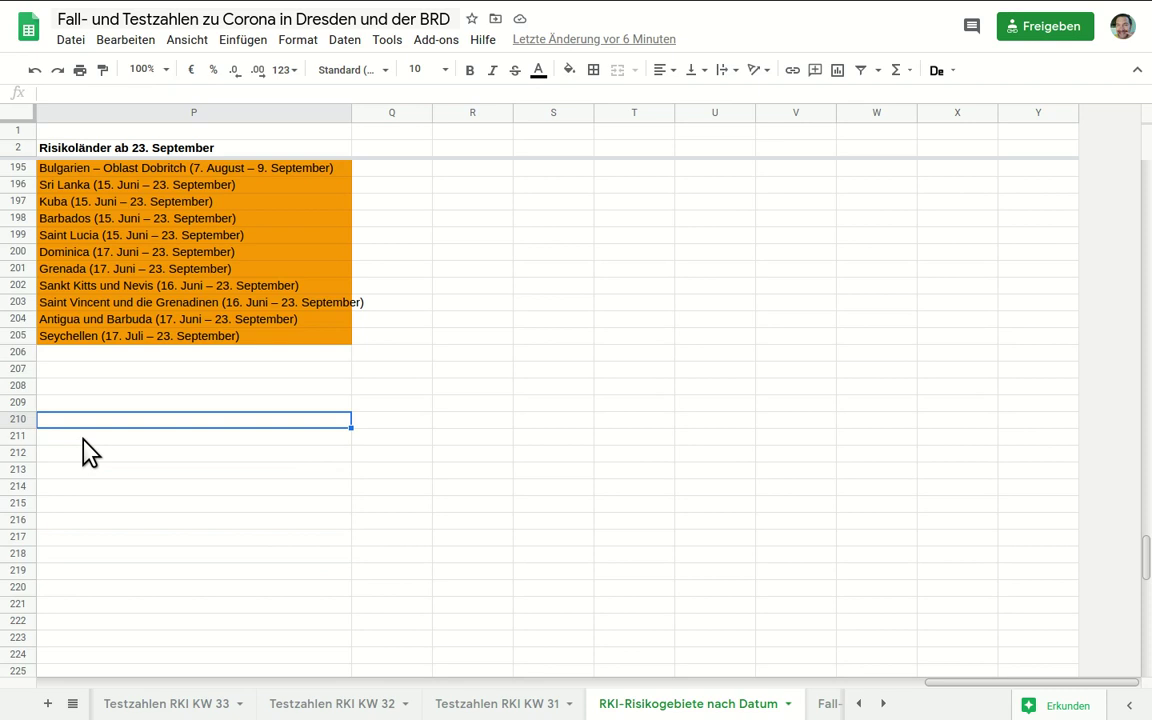
- Examine the areas no longer classed as risk areas in P193:P205 and the count formula in P192
key("Up")
key("Up")
key("Up")
key("Up")
key("Up")
key("Up")
key("Up")
key("Up")
key("Up")
key("Up")
key("Up")
key("Up")
key("Up")
key("Up")
key("Up")
key("Up")
key("Up")
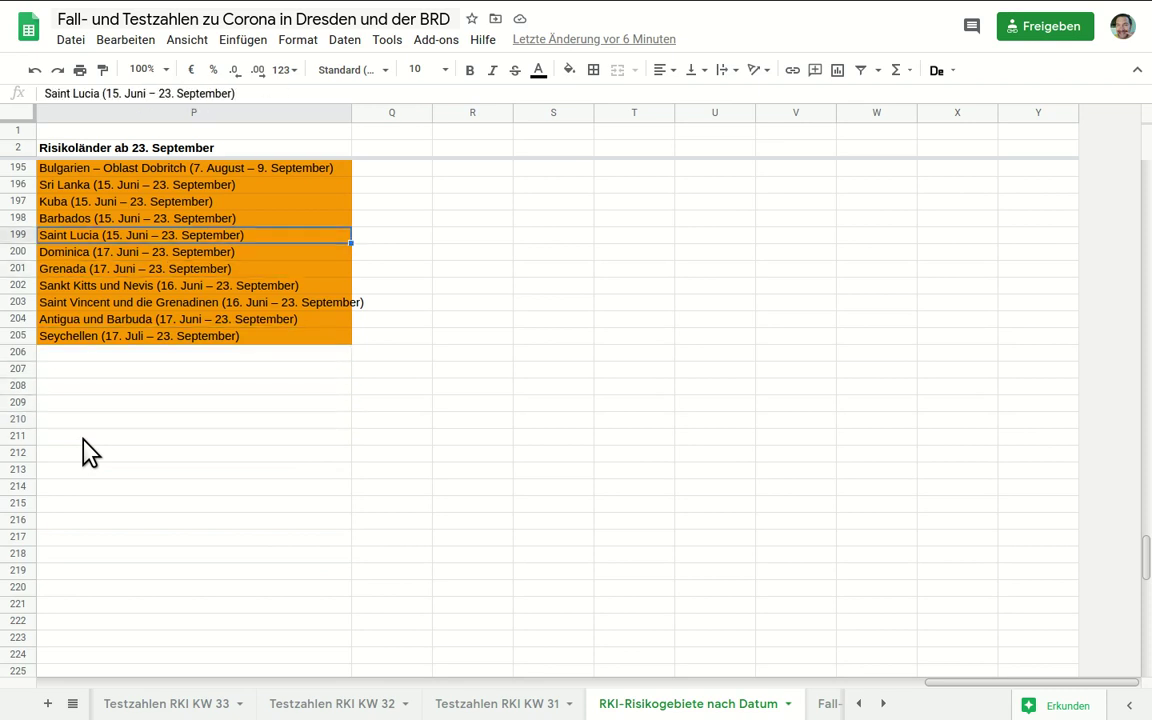
key("Up")
key("Up")
key("Up")
key("Up")
key("Up")
key("Up")
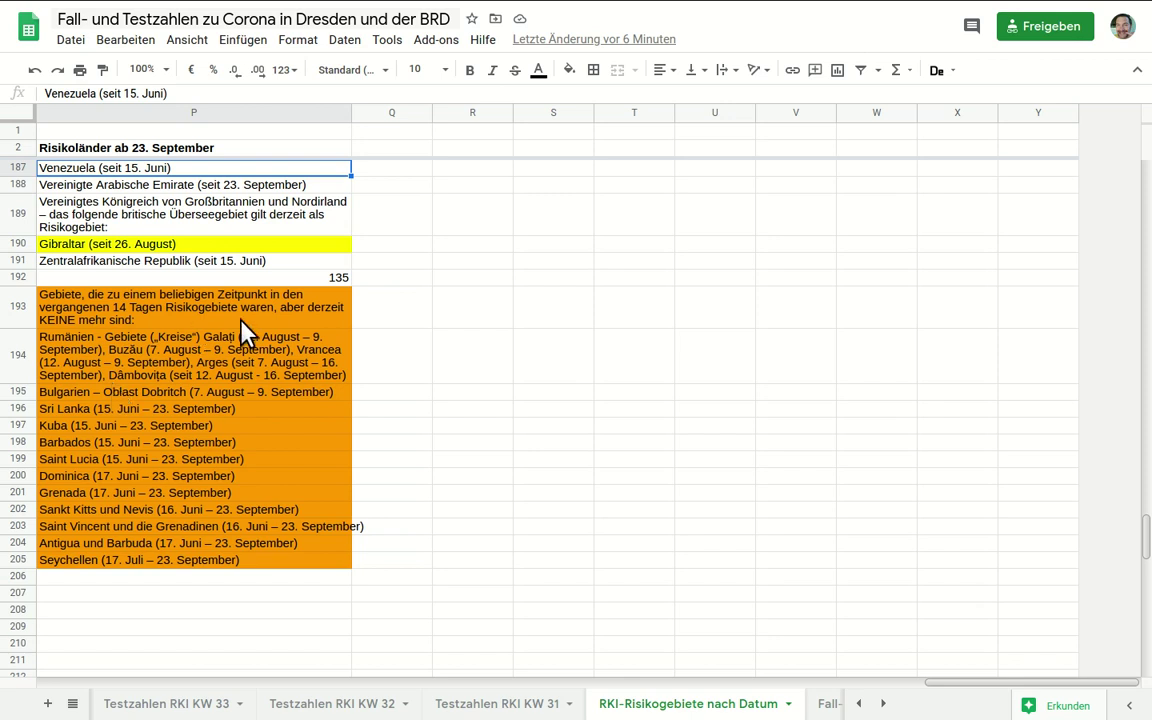
left_click(292, 279)
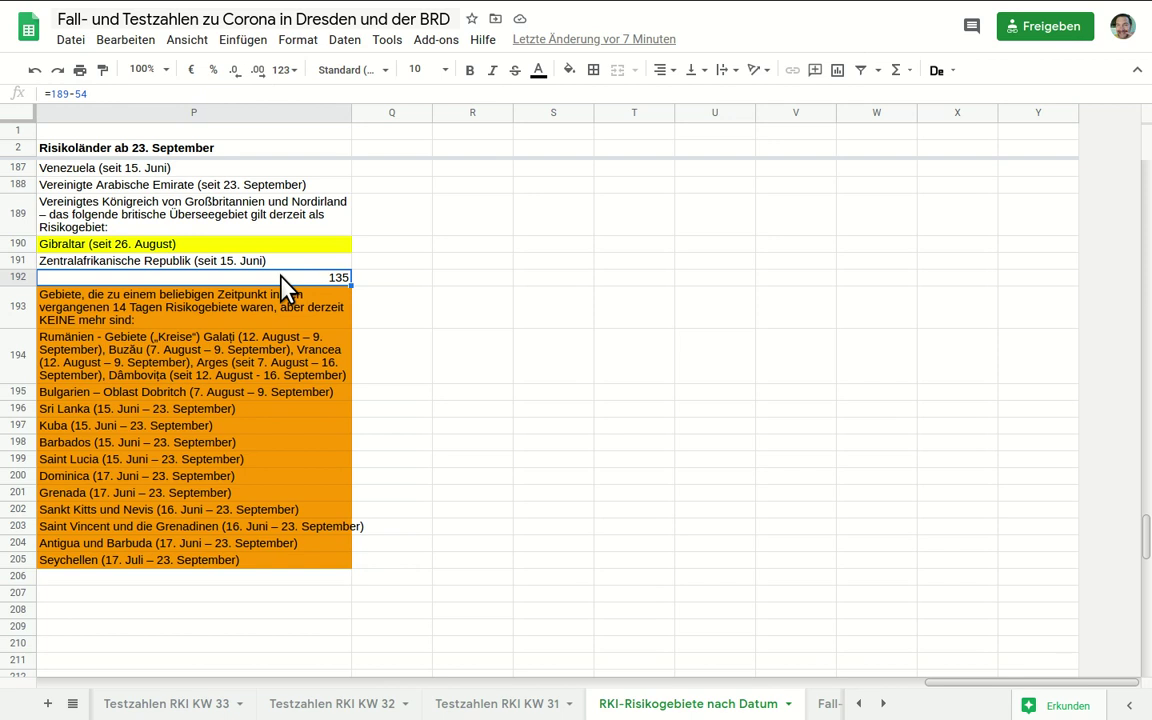
- Open the Fall- und Todeszahlen weltweit 23.09.2020 sheet and inspect the World death rate formula in D4 and the population in E4
key("Left")
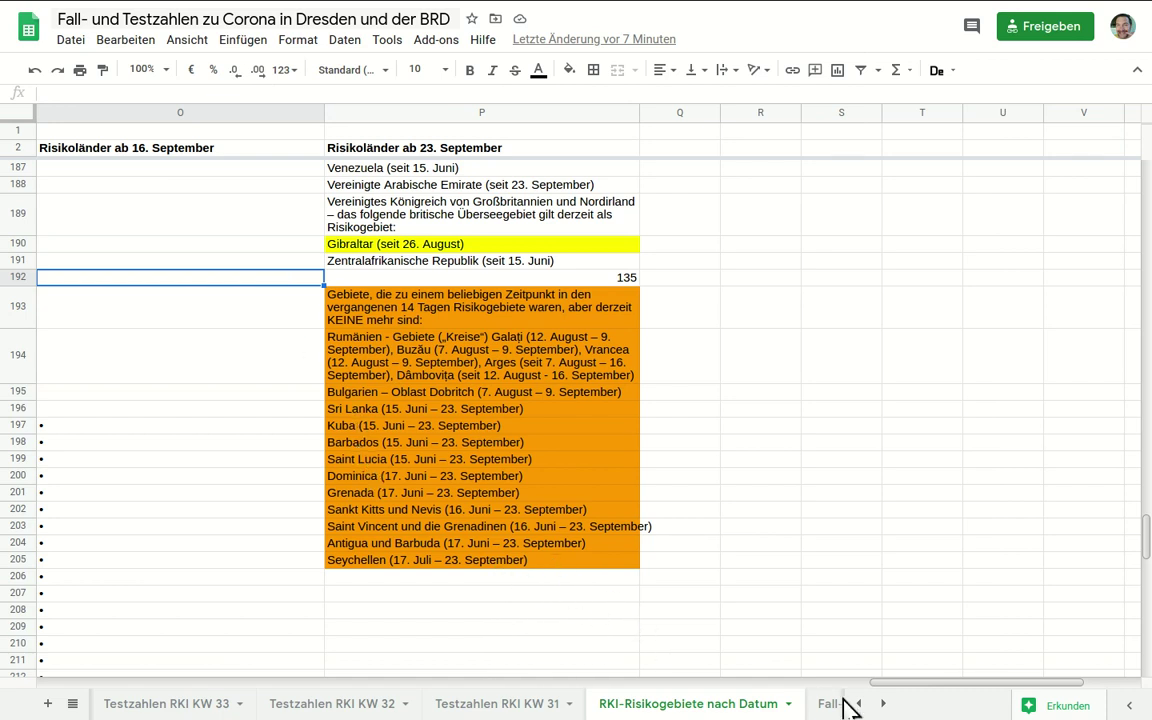
left_click(884, 705)
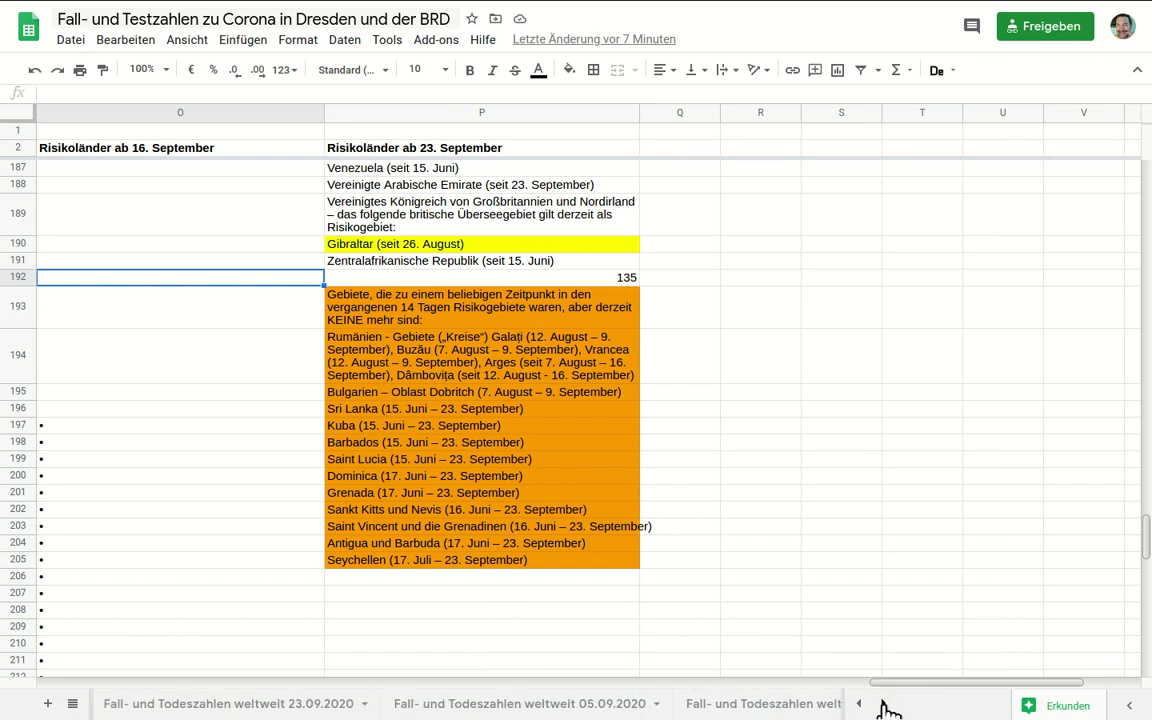
left_click(884, 705)
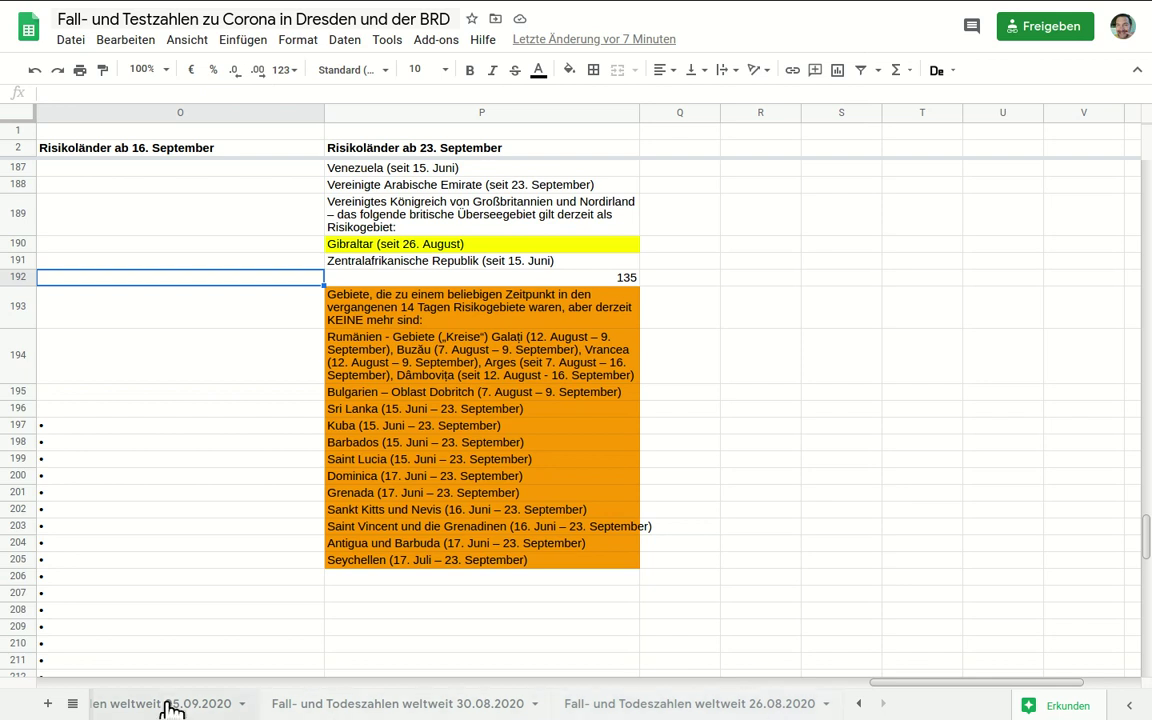
left_click(857, 703)
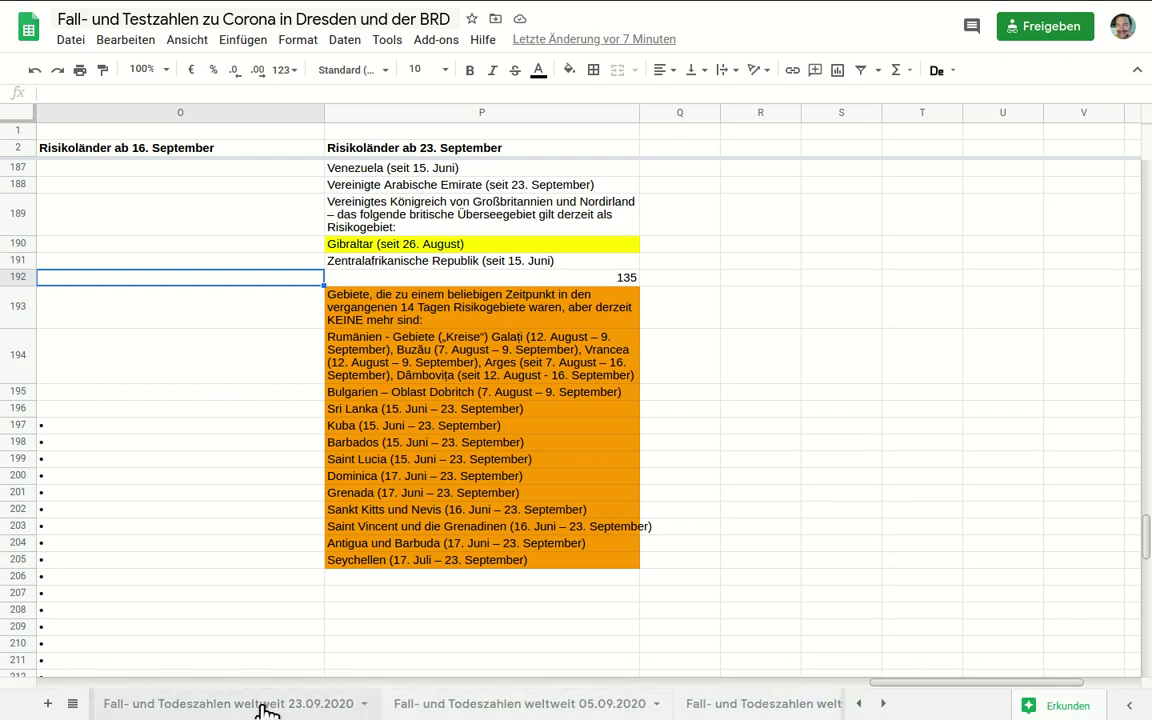
left_click(263, 706)
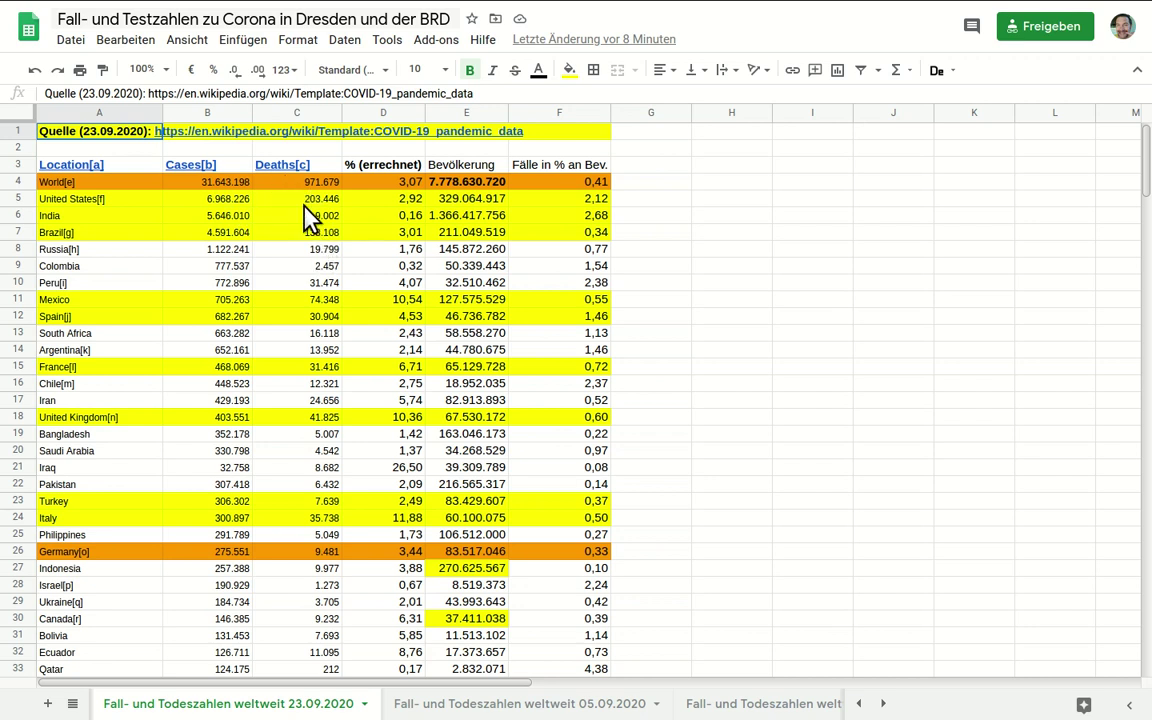
left_click(386, 184)
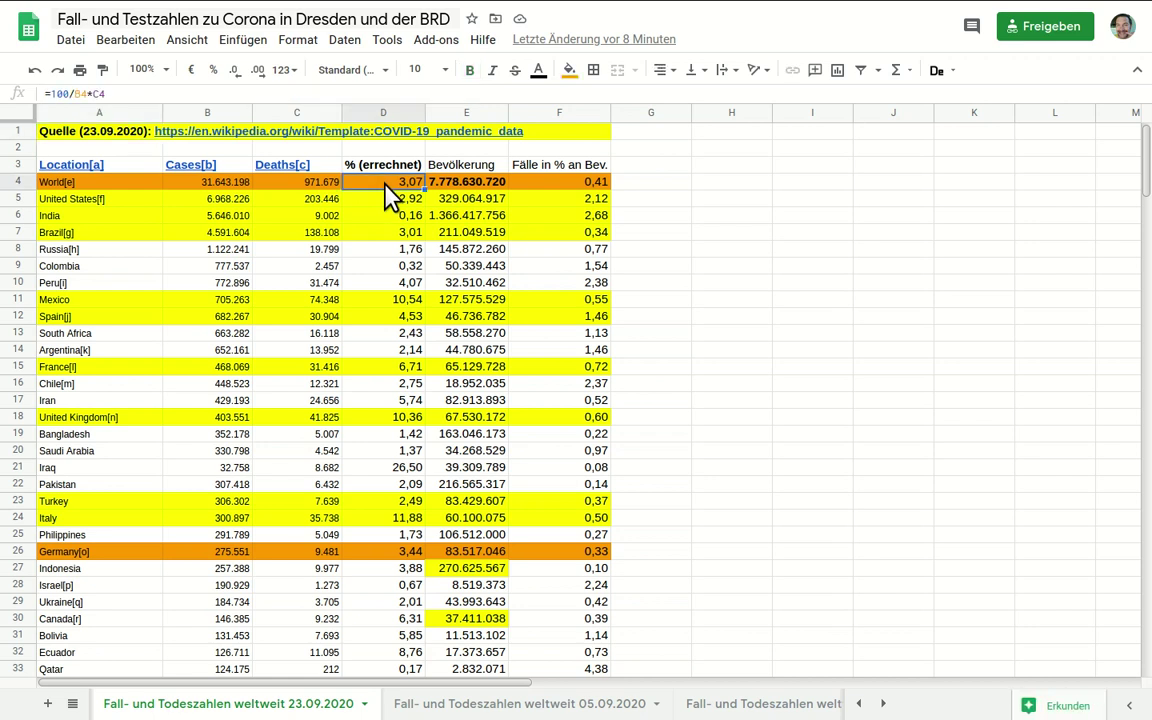
left_click(461, 182)
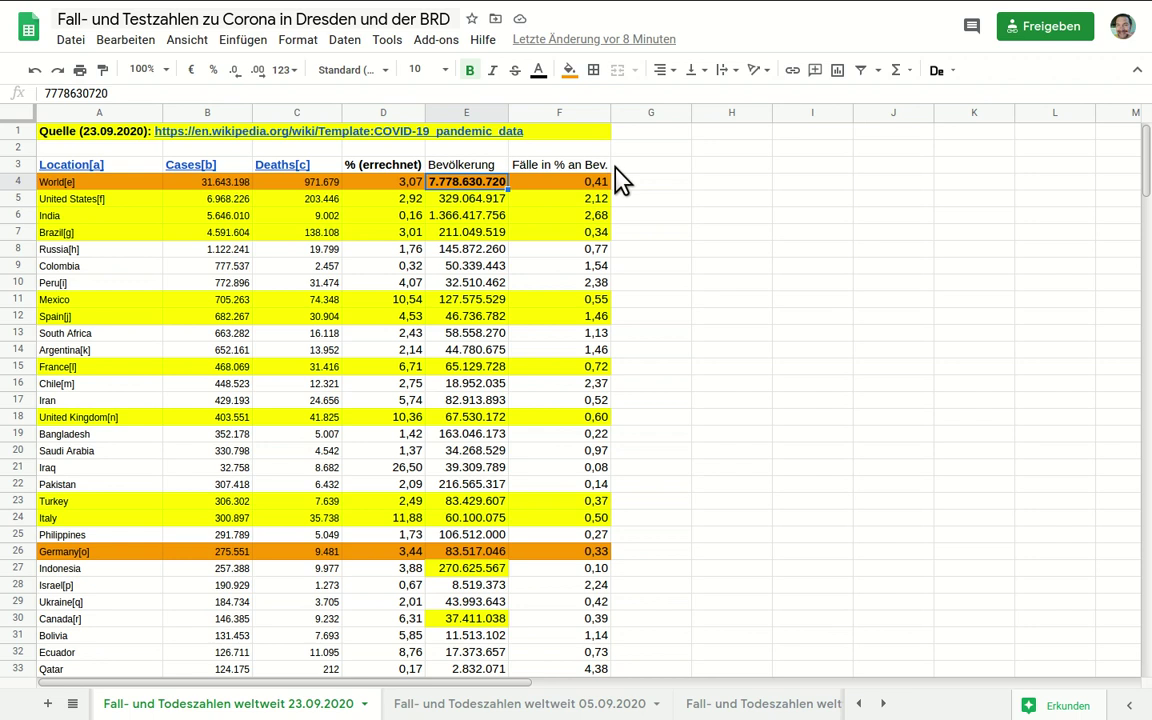
- Examine the World row's cases, deaths and death rate, and check the Fälle in % an Bev. formula in F4 against its inputs
left_click(188, 185)
mouse_move(101, 137)
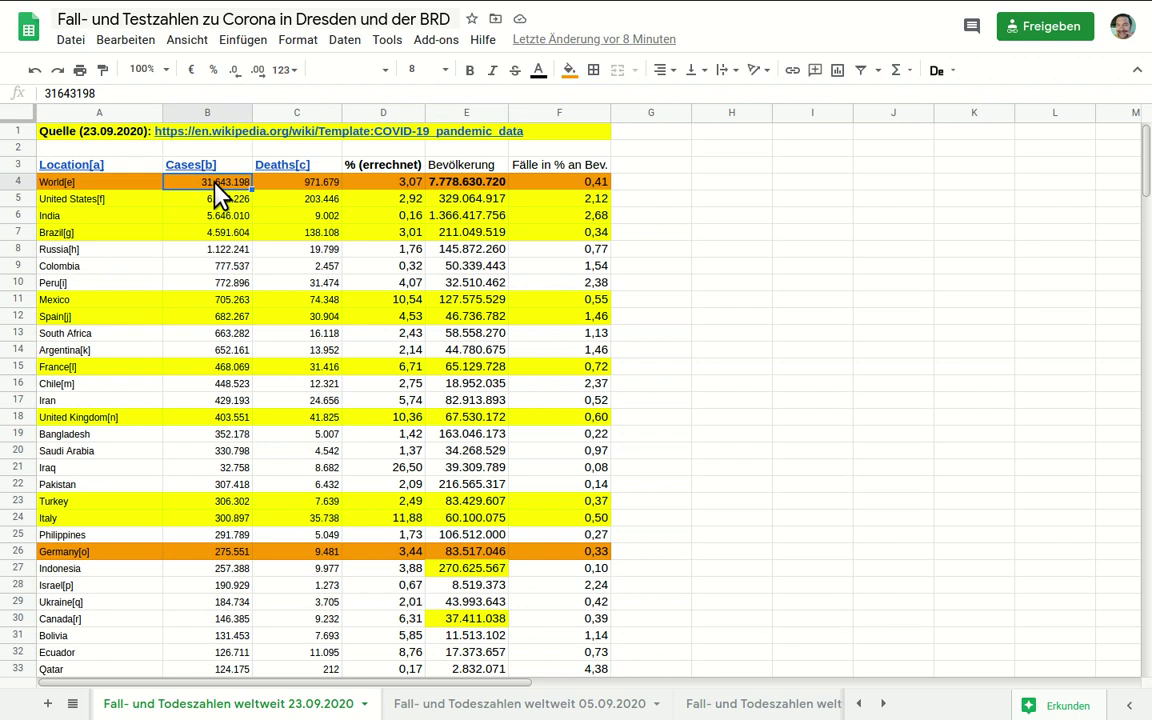
left_click(295, 190)
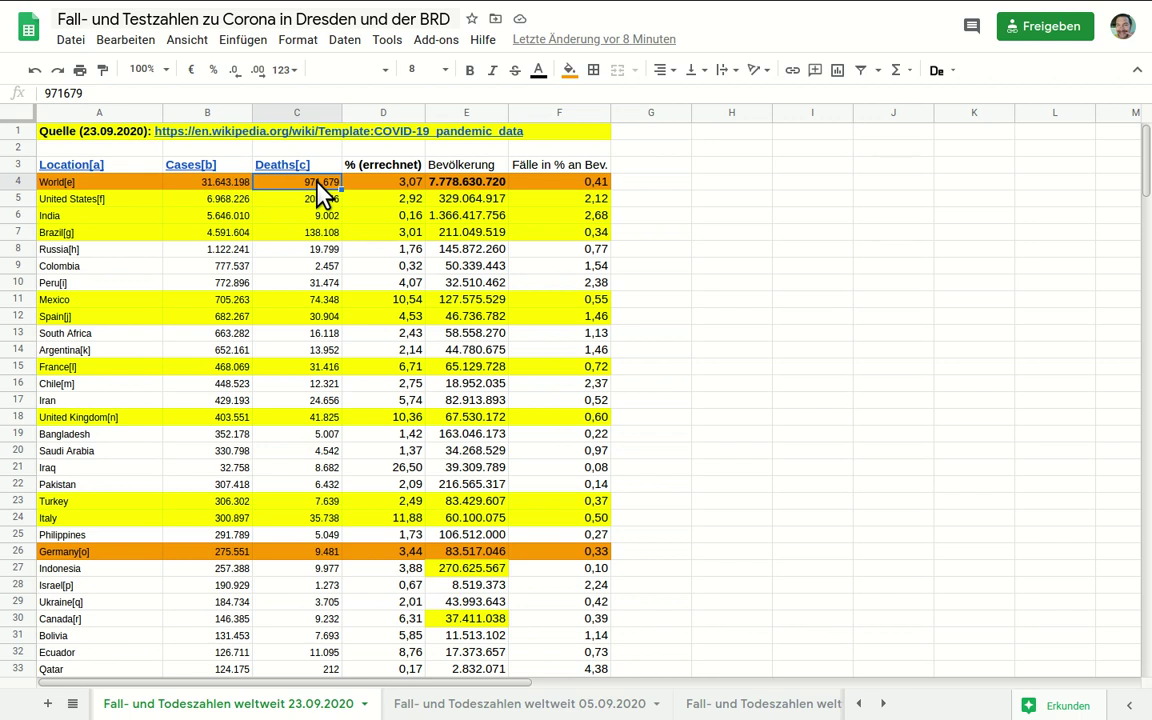
left_click(366, 195)
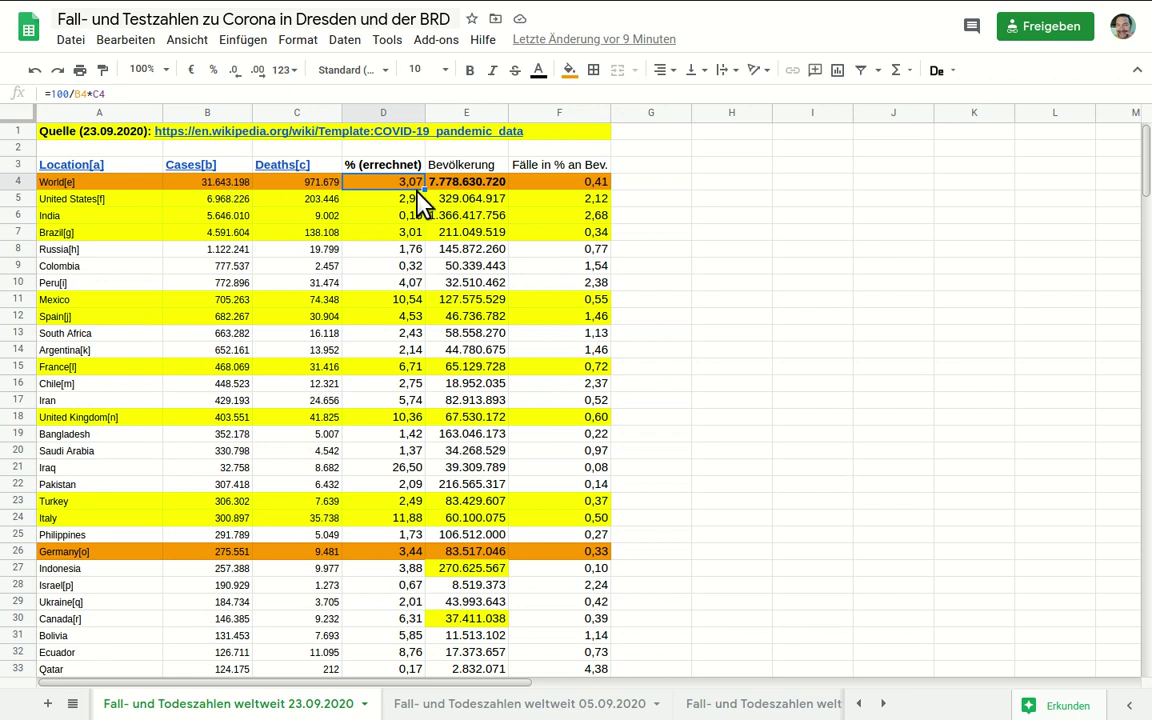
left_click(490, 185)
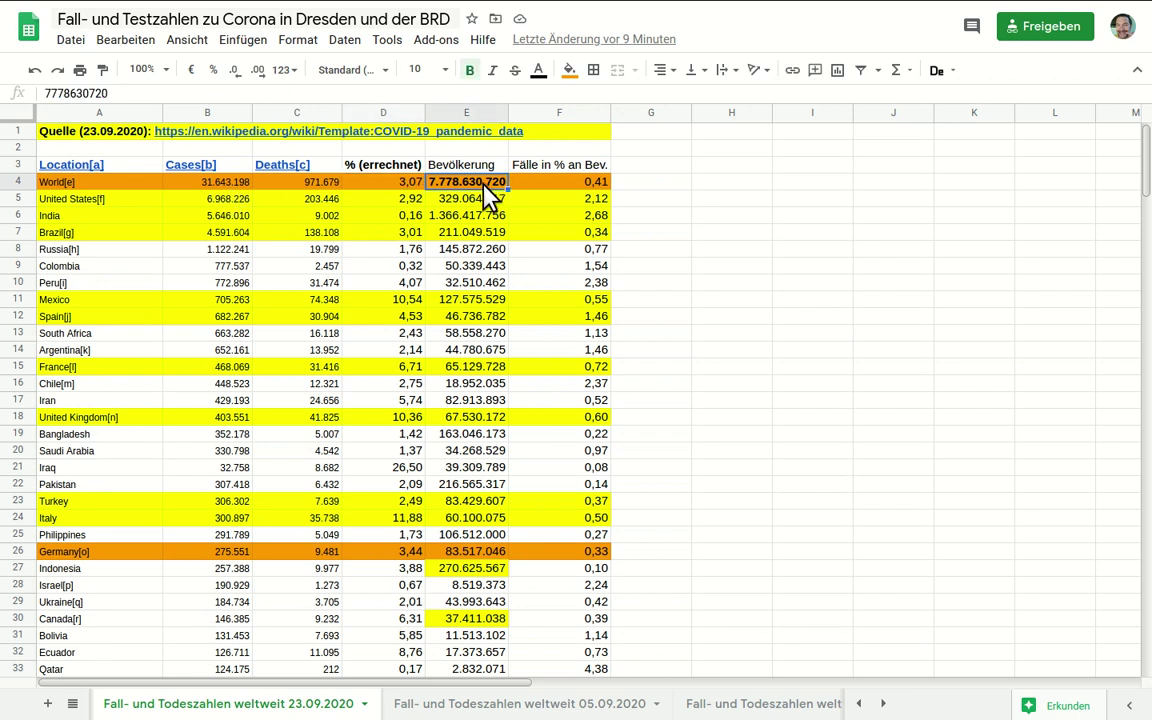
left_click(556, 185)
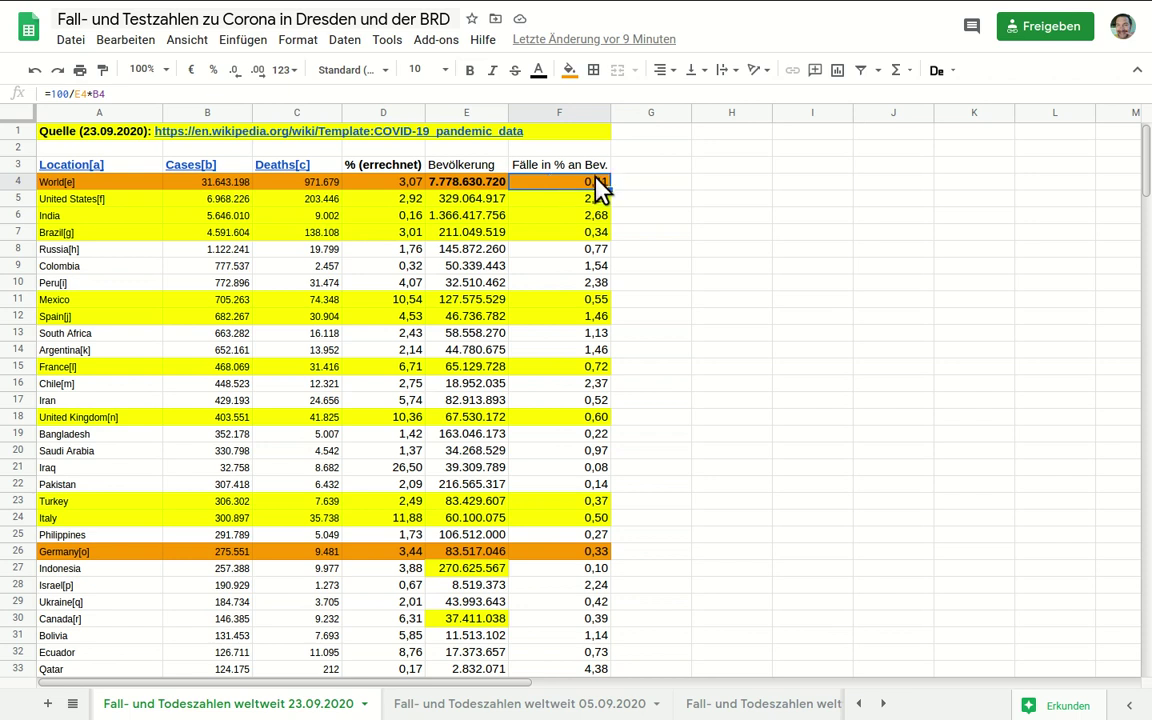
left_click(200, 185)
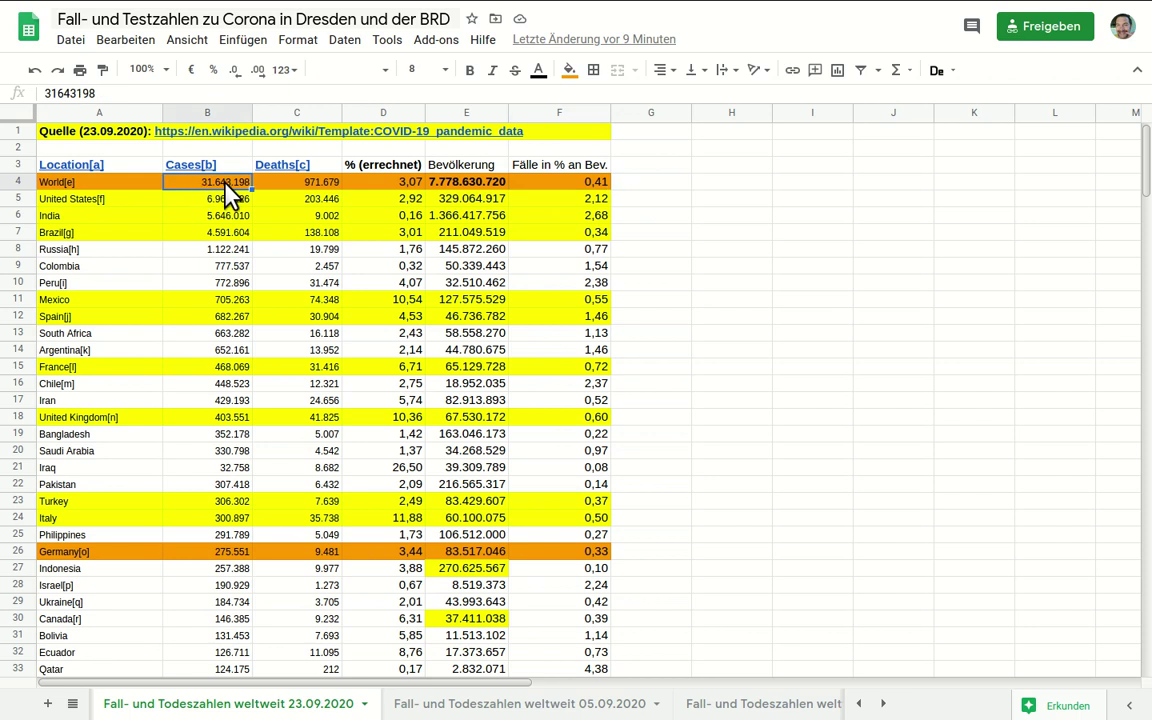
left_click(447, 187)
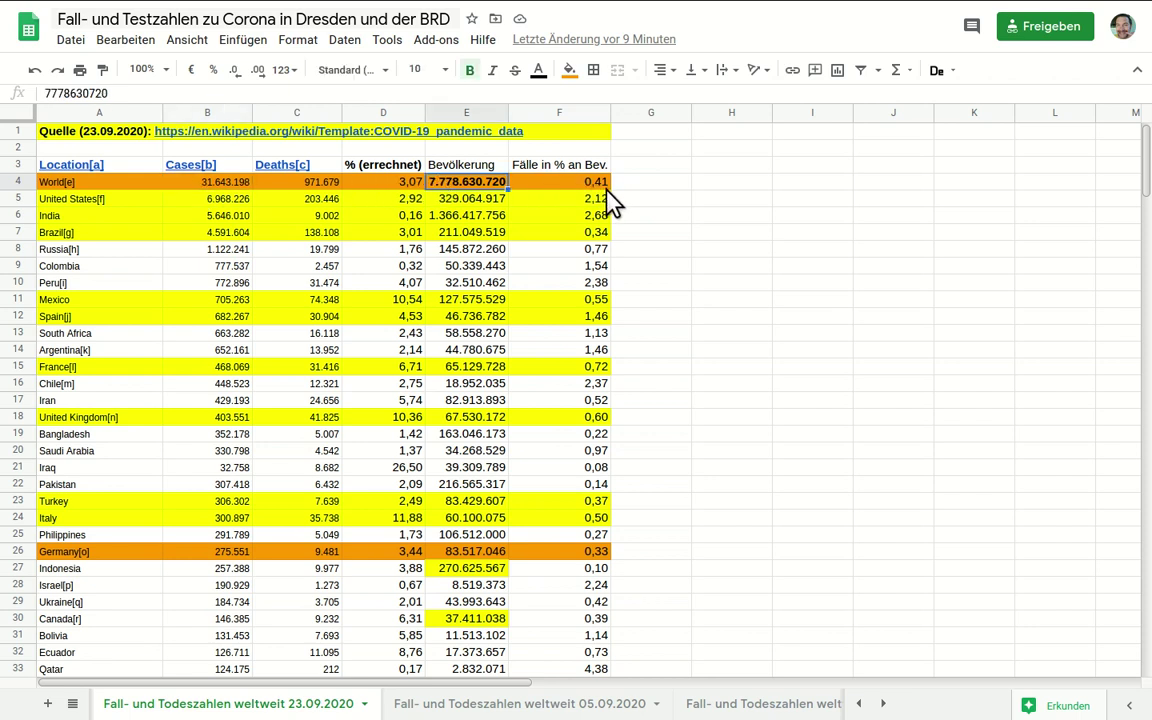
- Inspect Germany's cases, deaths and death rate formula in row 26 and compare the rate with the World figure in D4
left_click(230, 560)
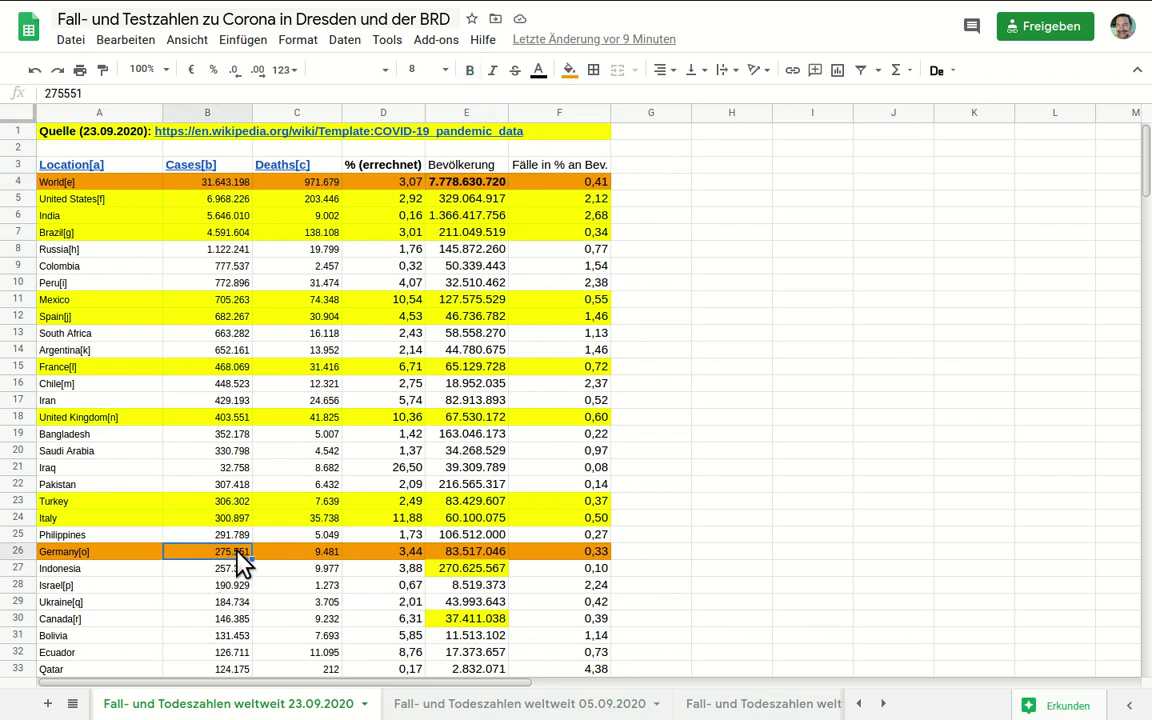
left_click(301, 558)
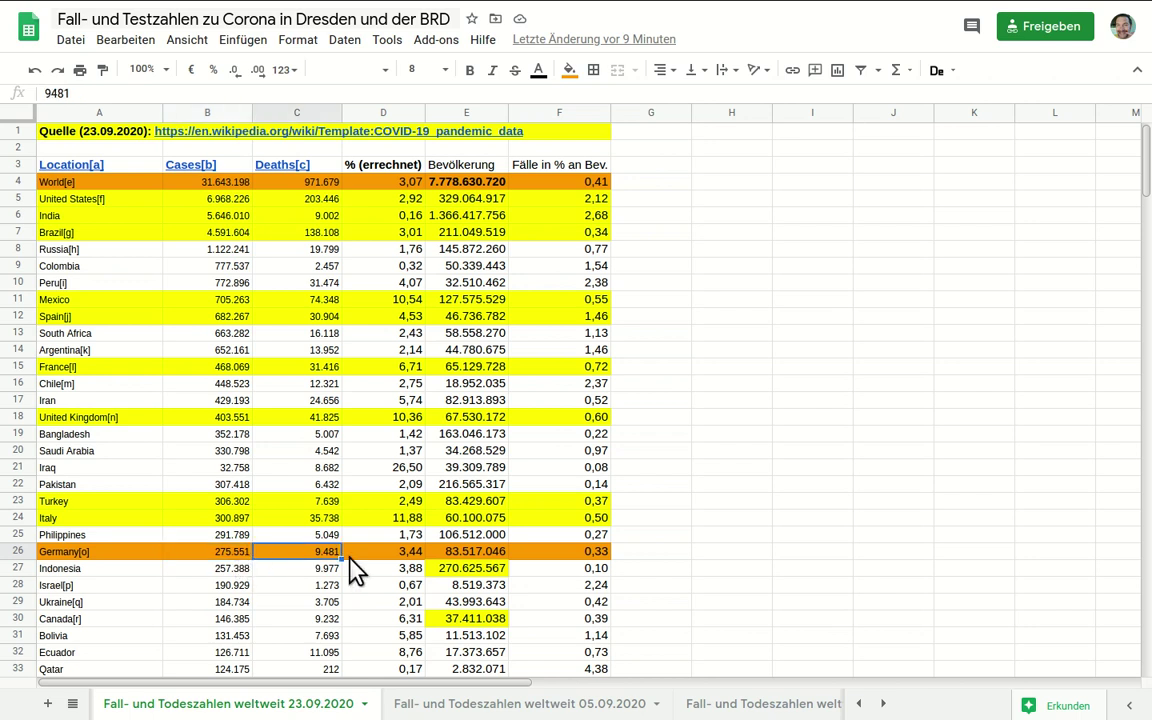
left_click(393, 562)
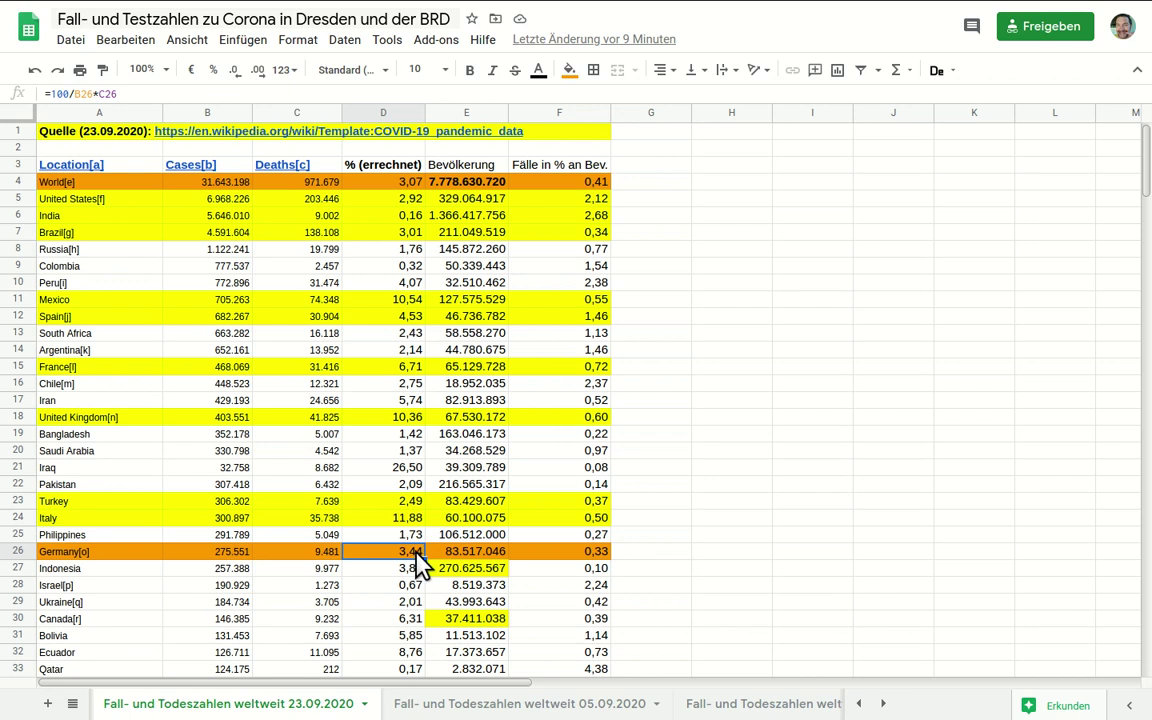
left_click(399, 180)
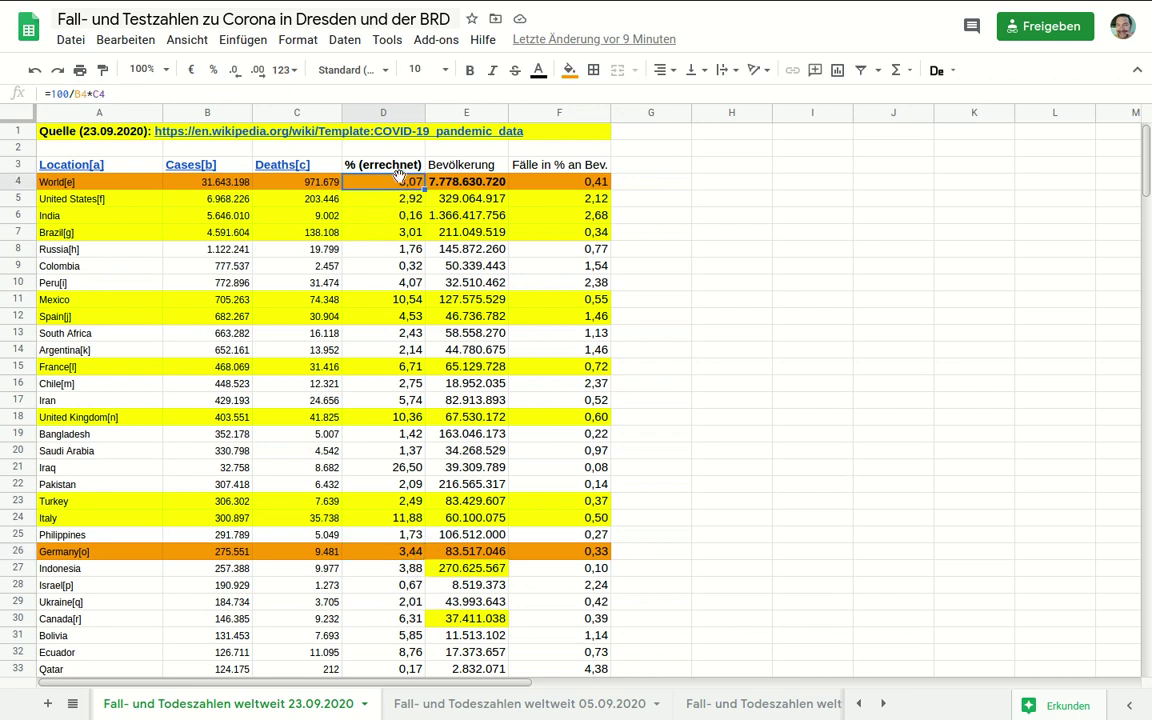
left_click(404, 551)
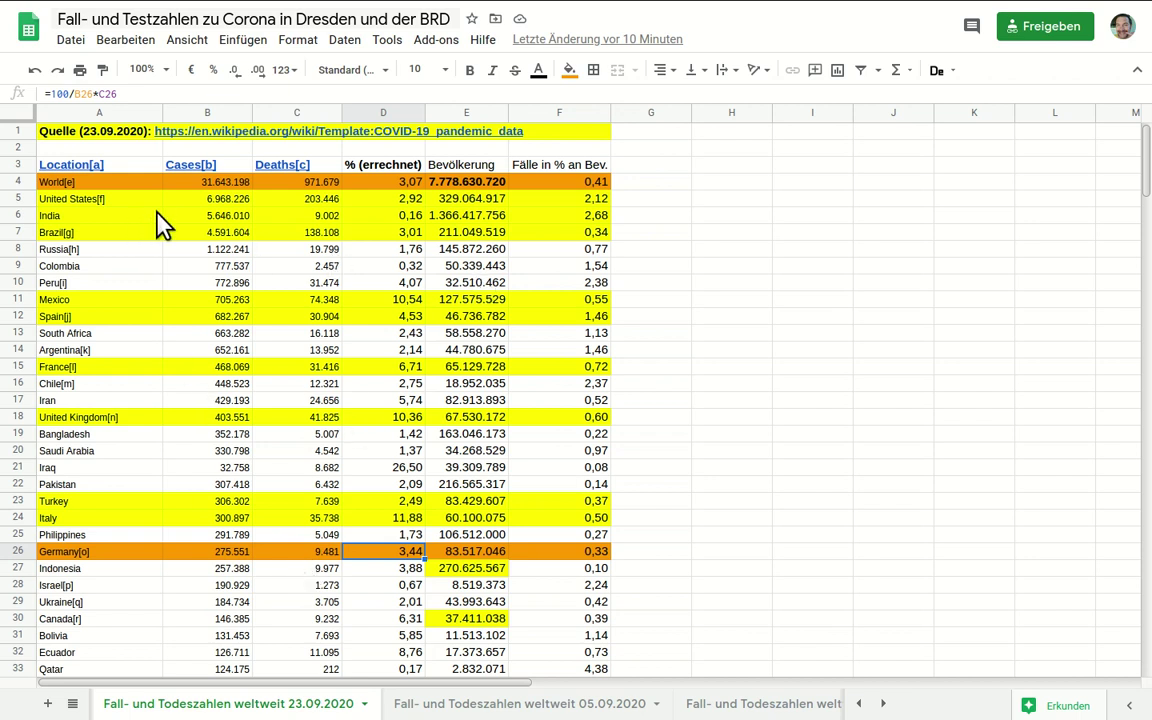
- Compare the United States' death rate and share of cases in the population with Germany's figures in D26 and F26
left_click(392, 200)
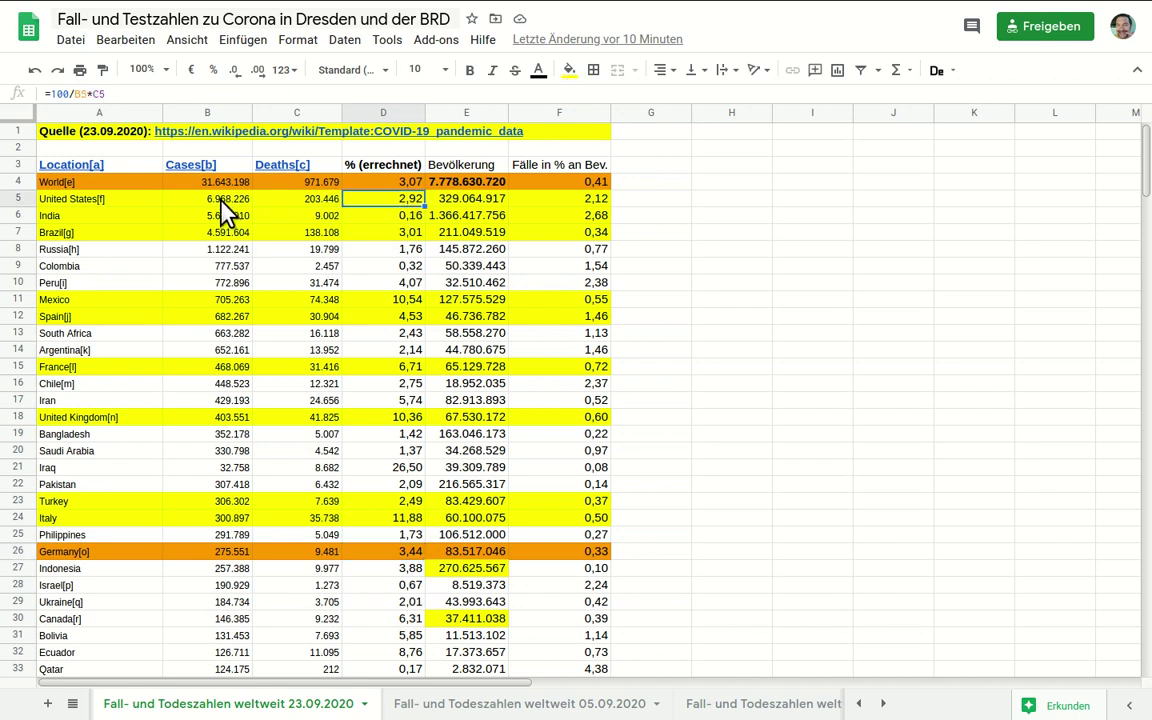
left_click(567, 200)
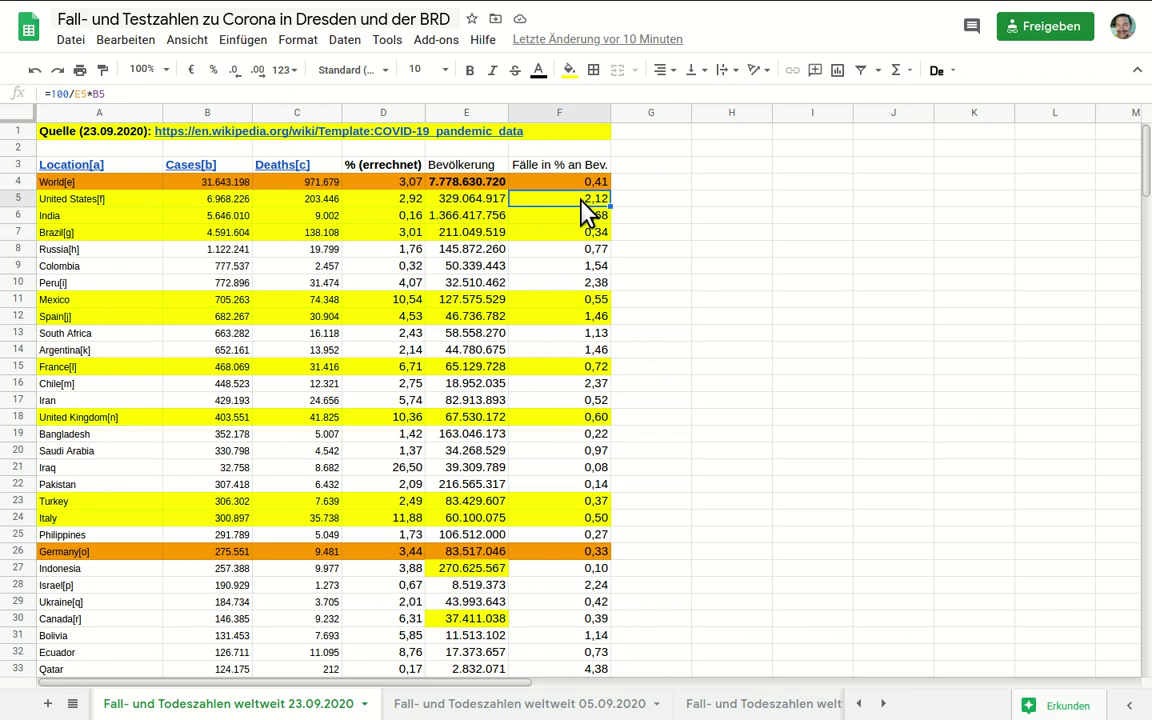
left_click(596, 553)
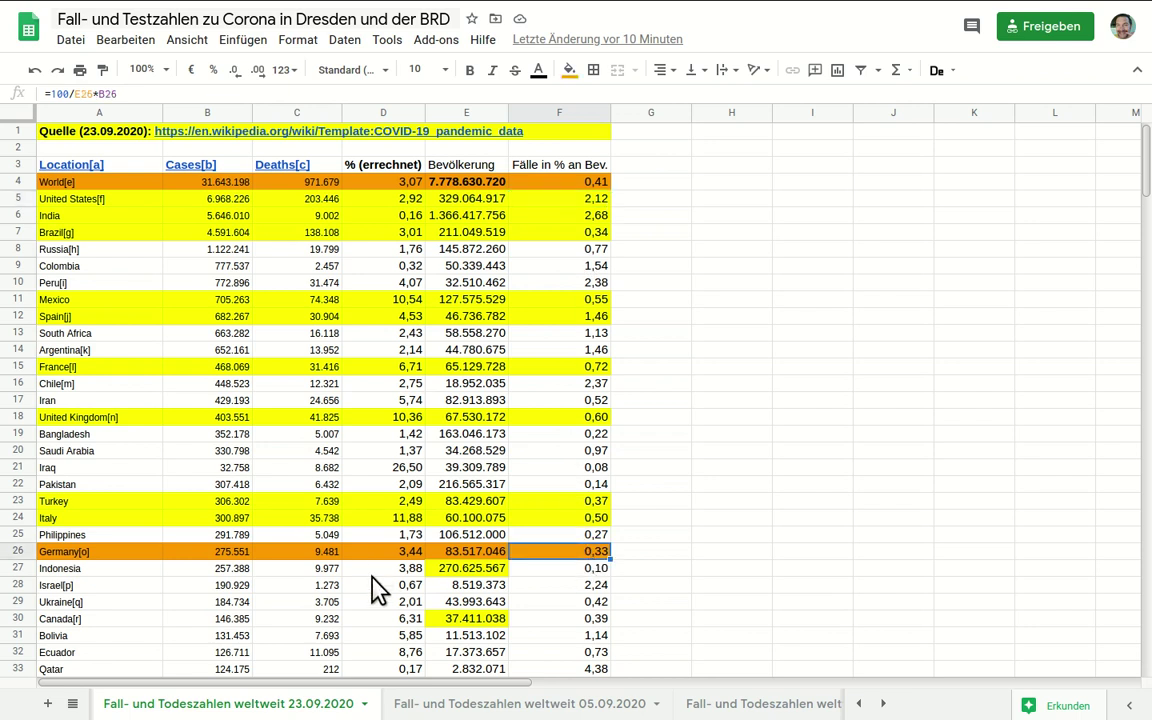
left_click(385, 555)
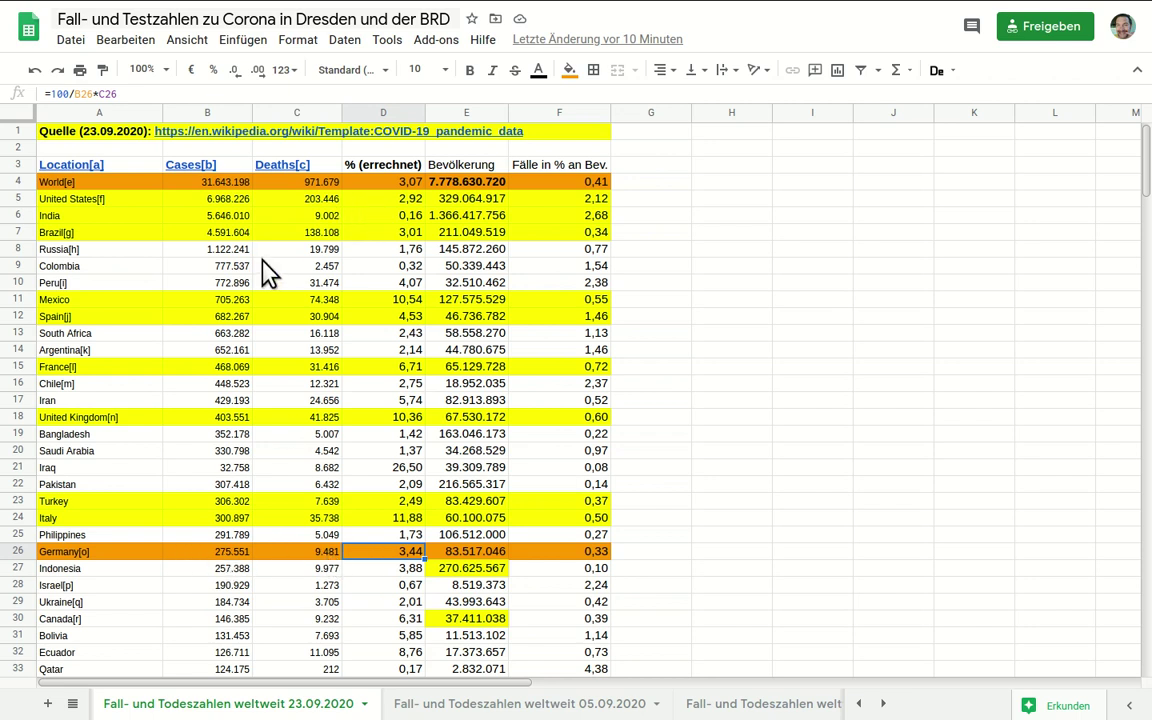
- Inspect the death rate and Fälle in % an Bev. formulas for Brazil, the United Kingdom and Mexico
left_click(365, 236)
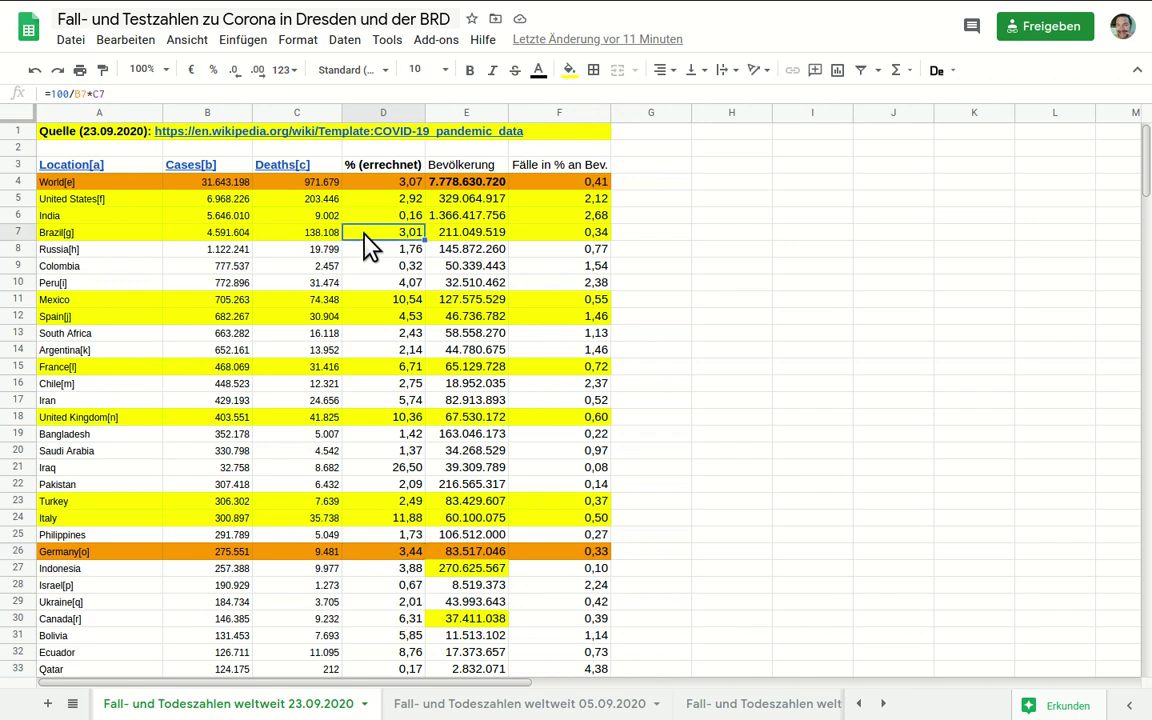
left_click(590, 240)
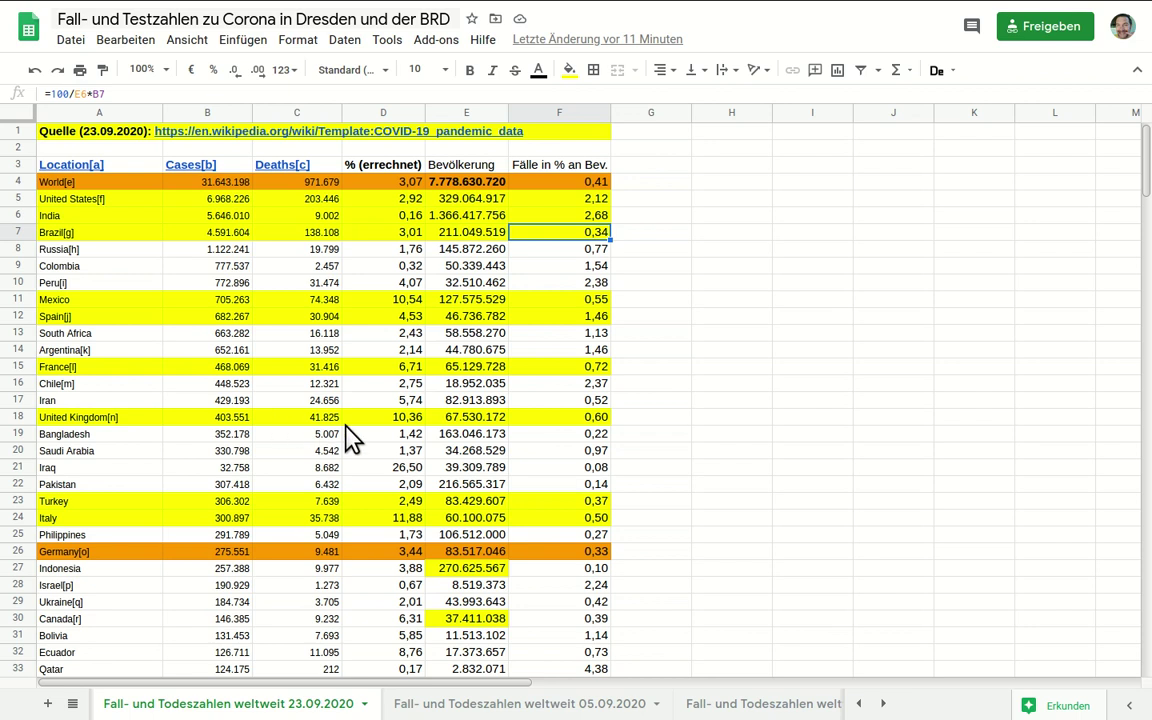
left_click(397, 420)
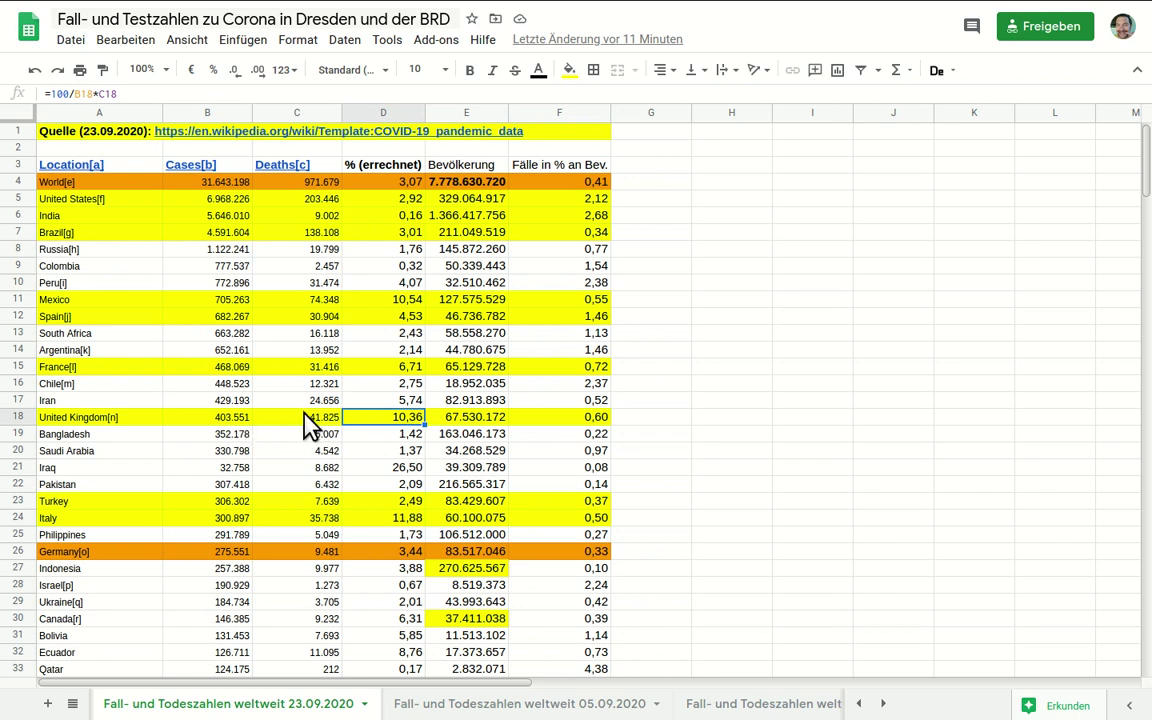
left_click(400, 291)
left_click(404, 300)
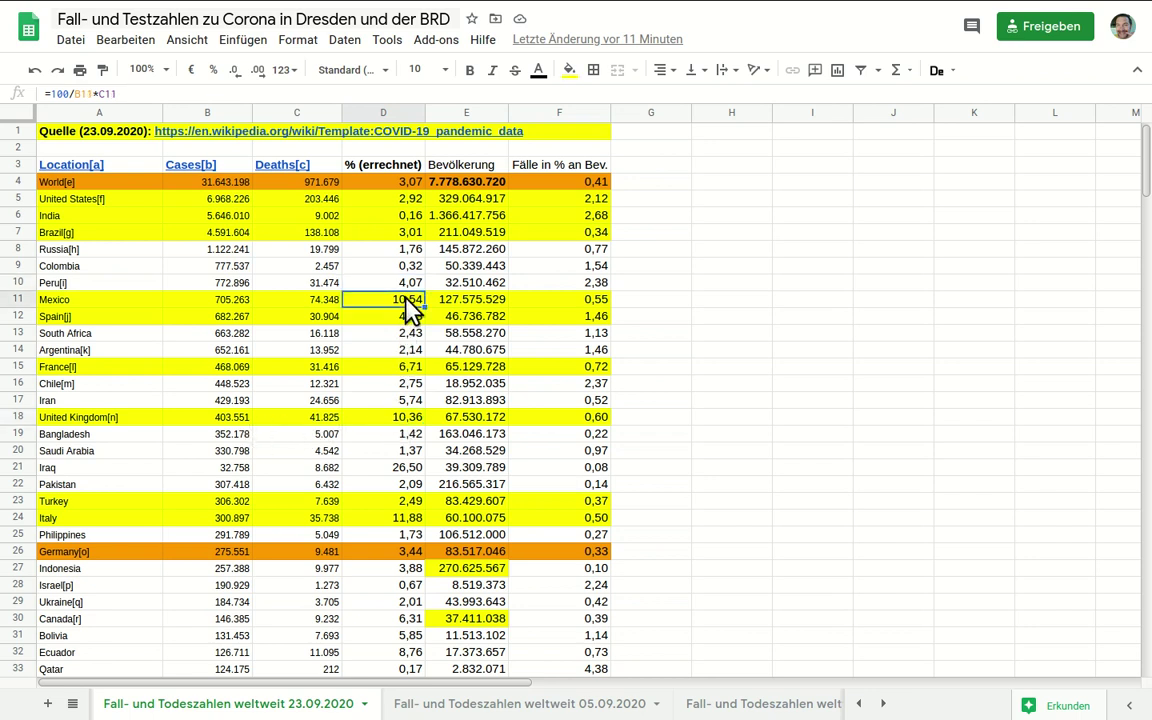
left_click(585, 302)
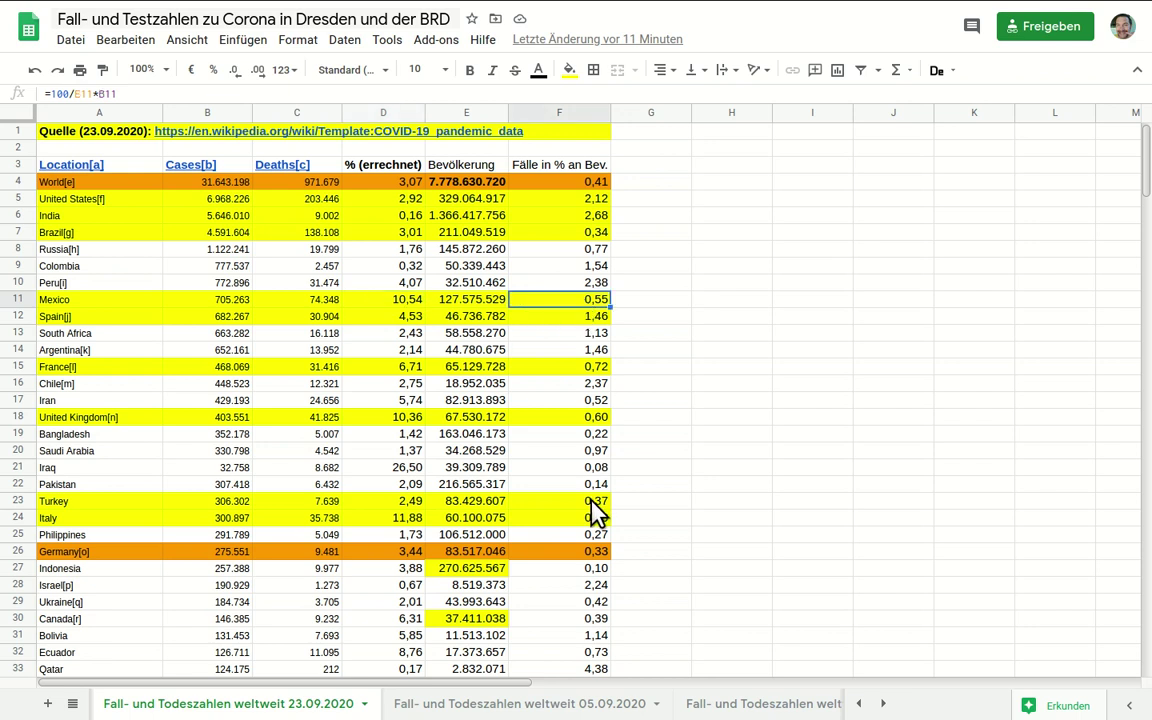
left_click(585, 420)
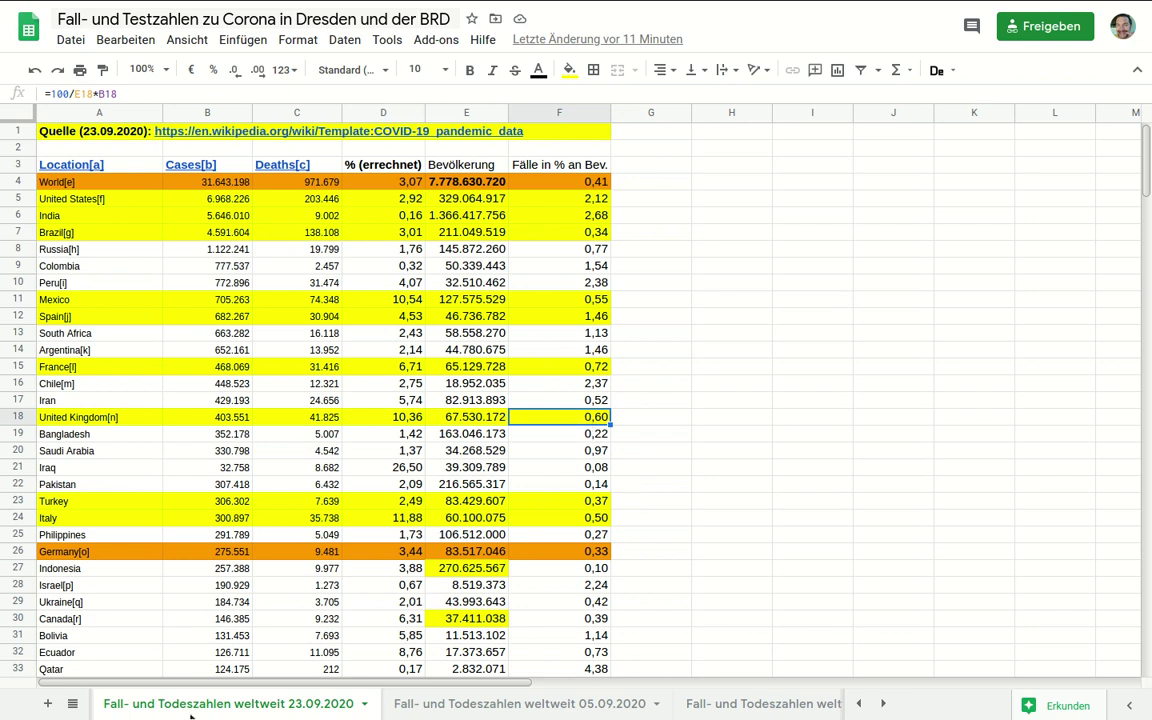
- Return to the Fallzahlen Dresden sheet and leave the full-screen view
left_click(859, 704)
left_click(862, 706)
left_click(862, 706)
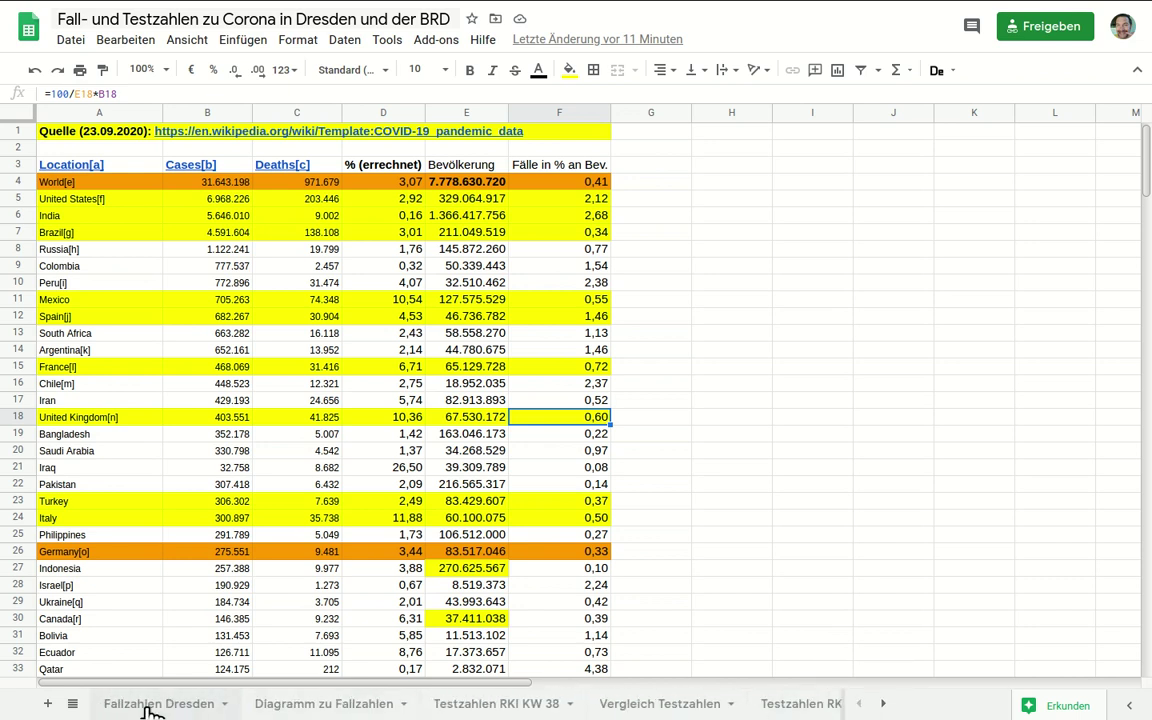
left_click(152, 708)
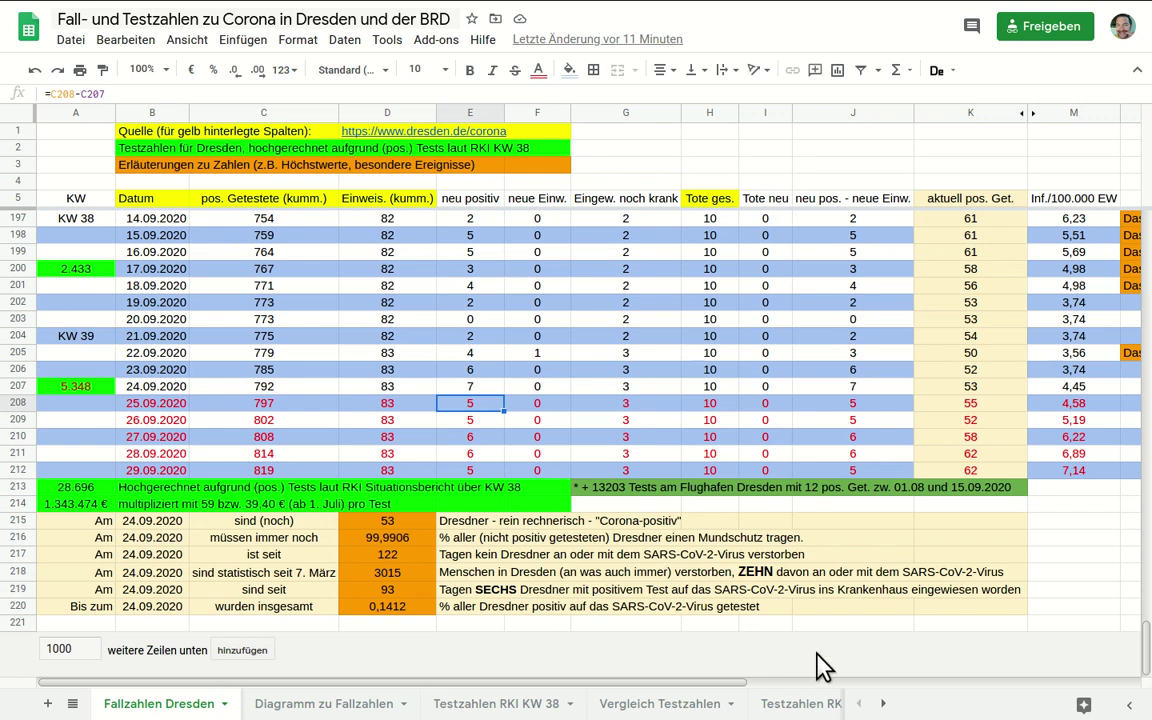
key("F11")
right_click(906, 710)
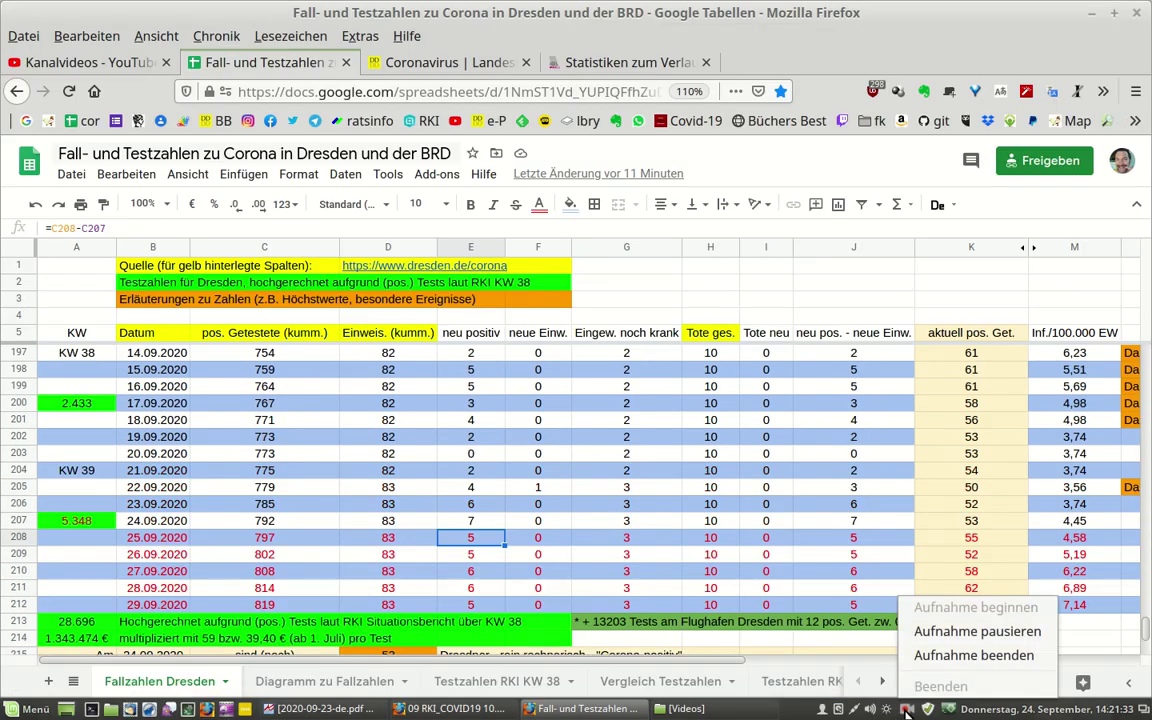